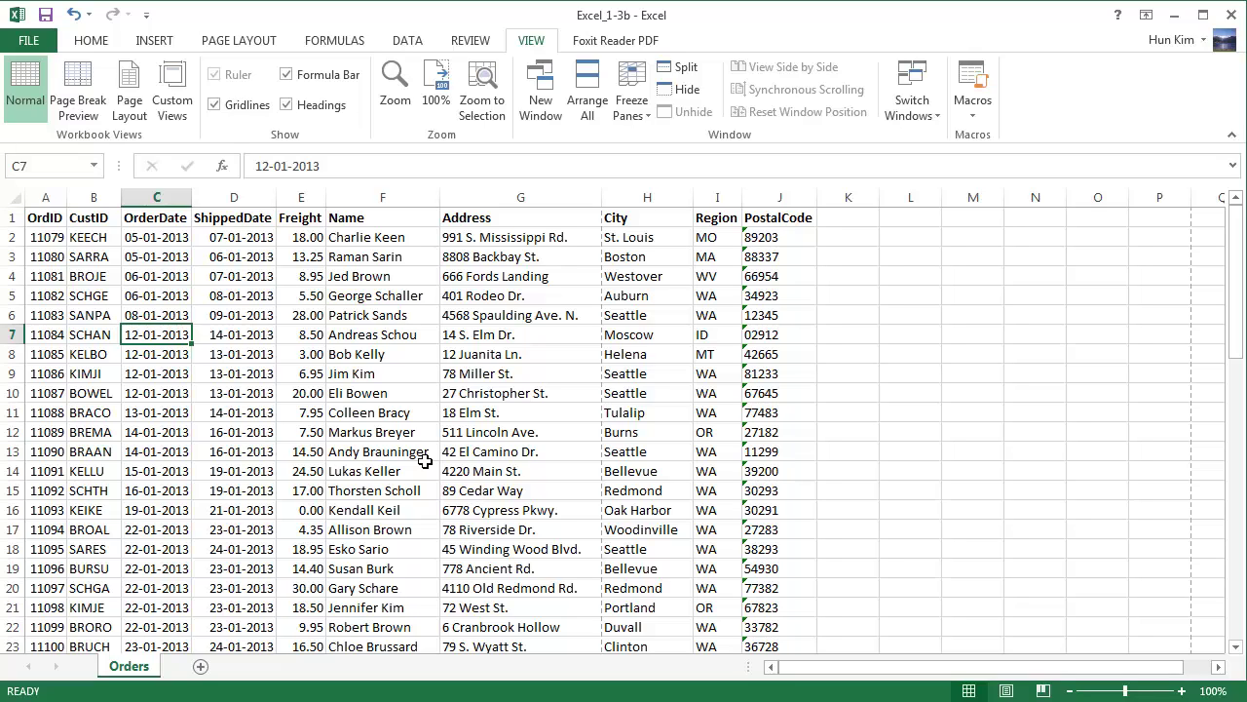
# - Switch the Orders sheet to Page Layout view and insert the current date in the header's left section
pyautogui.click(407, 336)
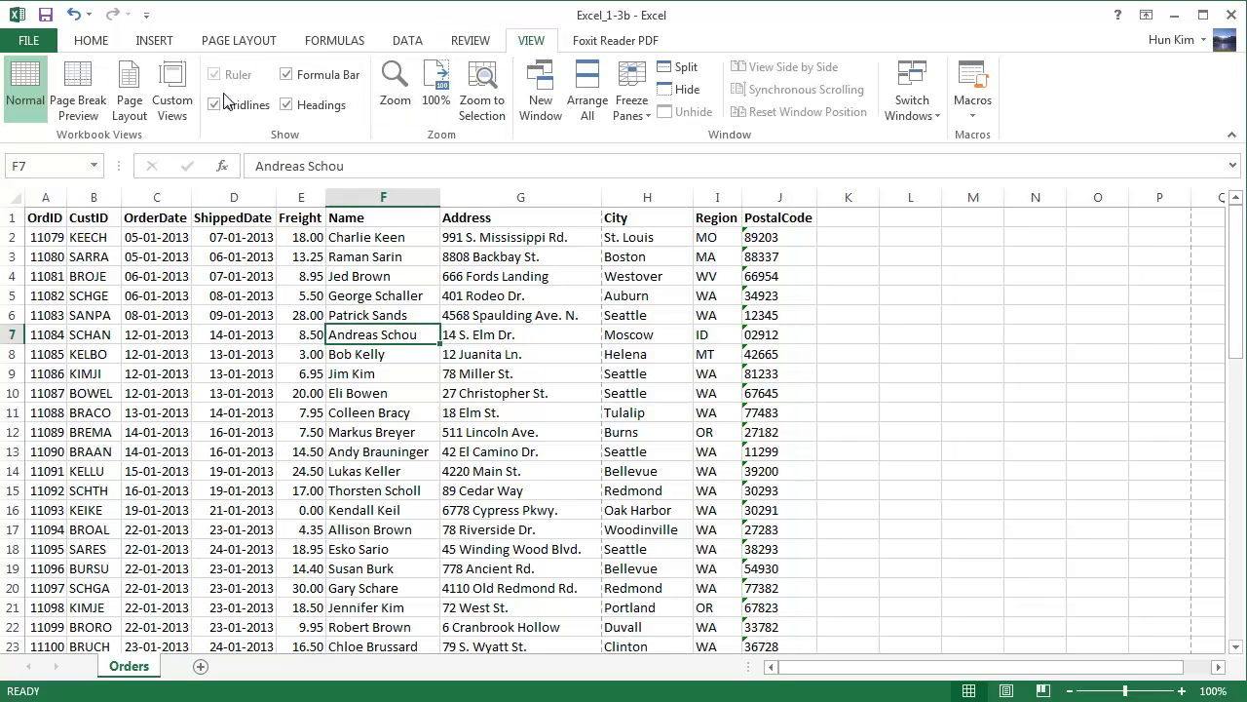
pyautogui.click(127, 107)
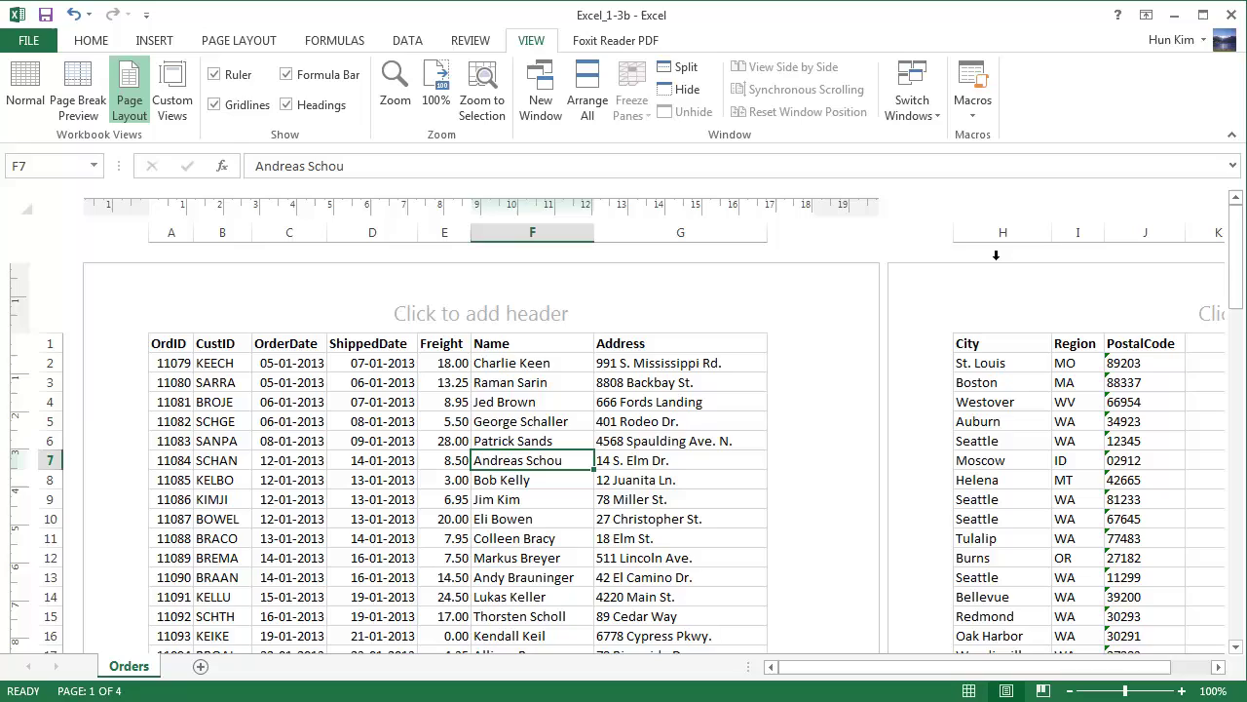
pyautogui.moveTo(1241, 260)
pyautogui.mouseDown()
pyautogui.moveTo(1241, 343)
pyautogui.moveTo(1240, 243)
pyautogui.mouseUp()
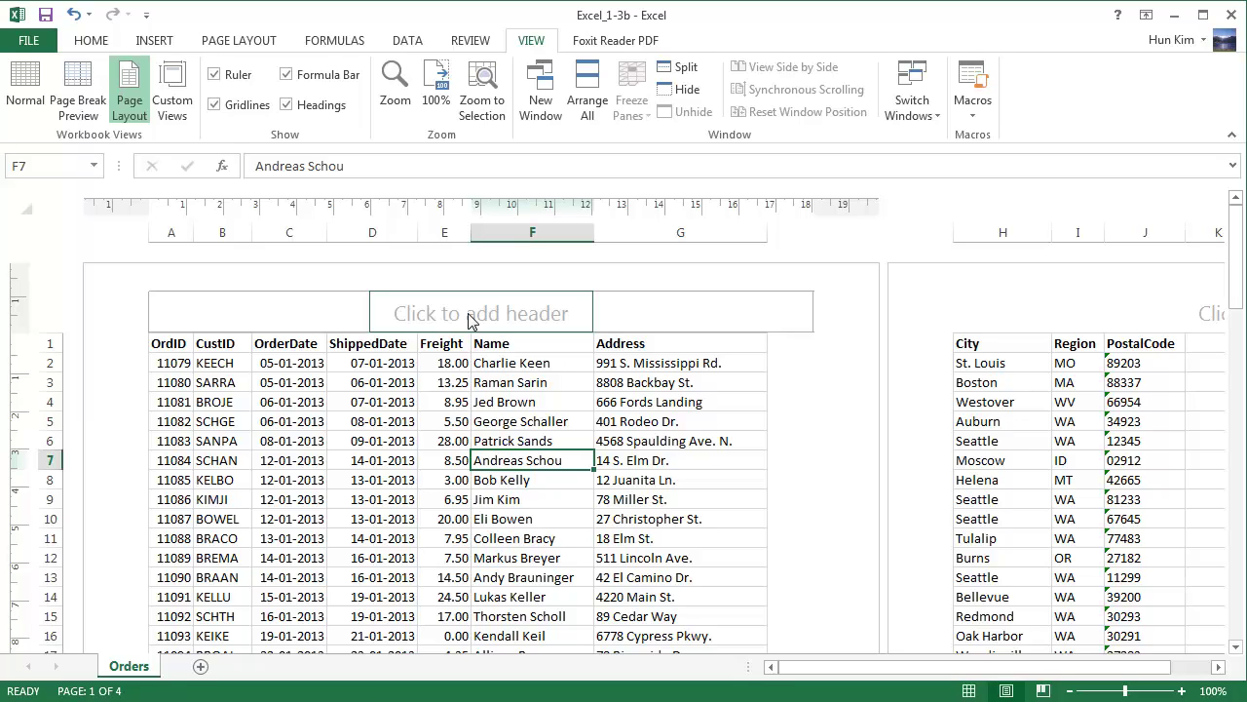
pyautogui.click(268, 316)
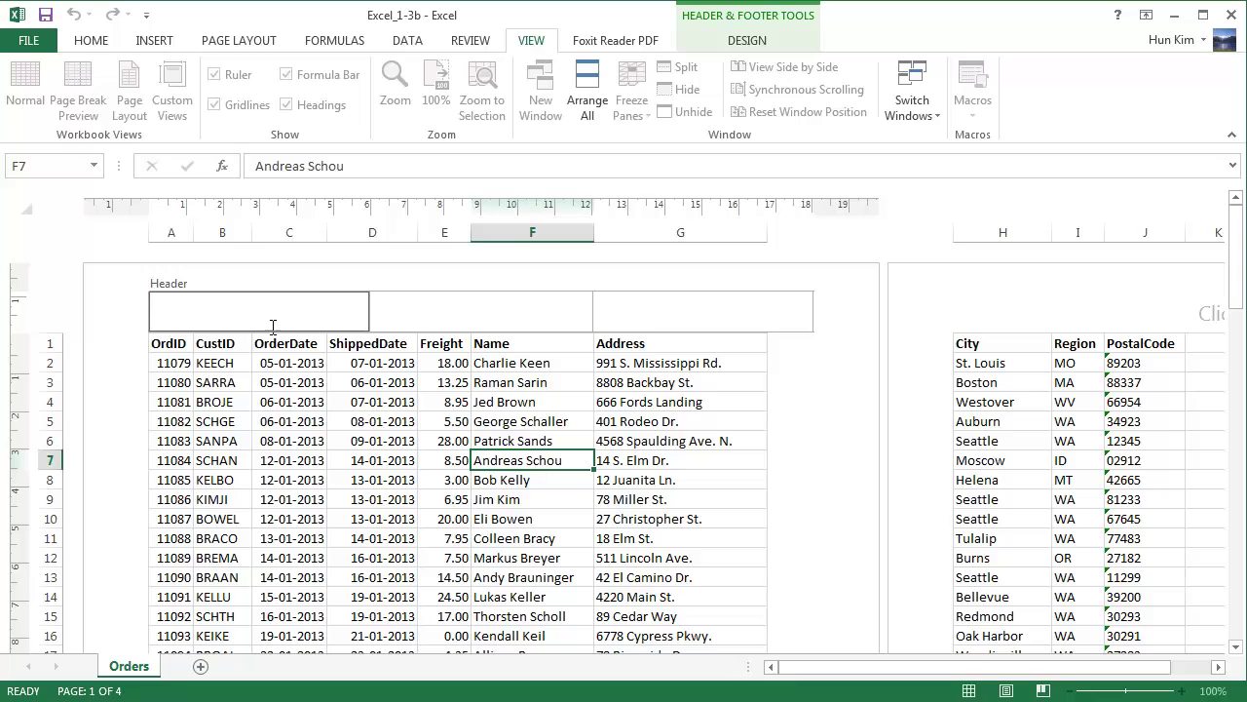
pyautogui.click(747, 42)
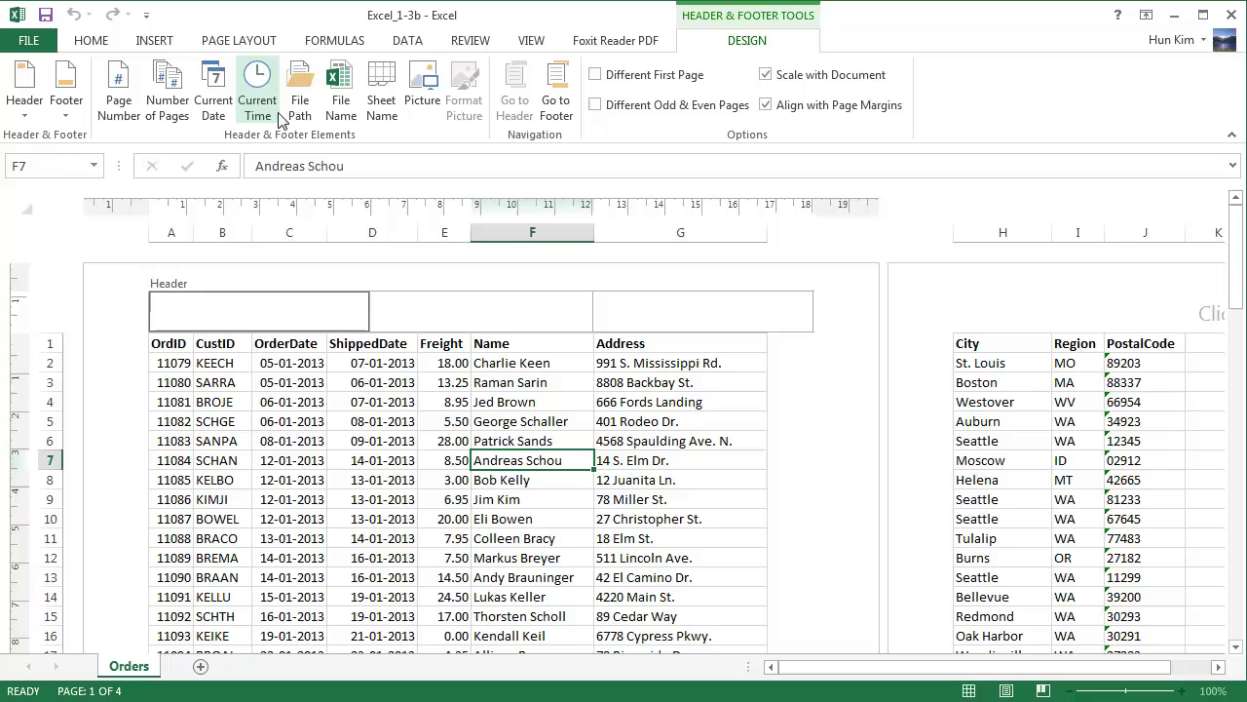
pyautogui.click(224, 116)
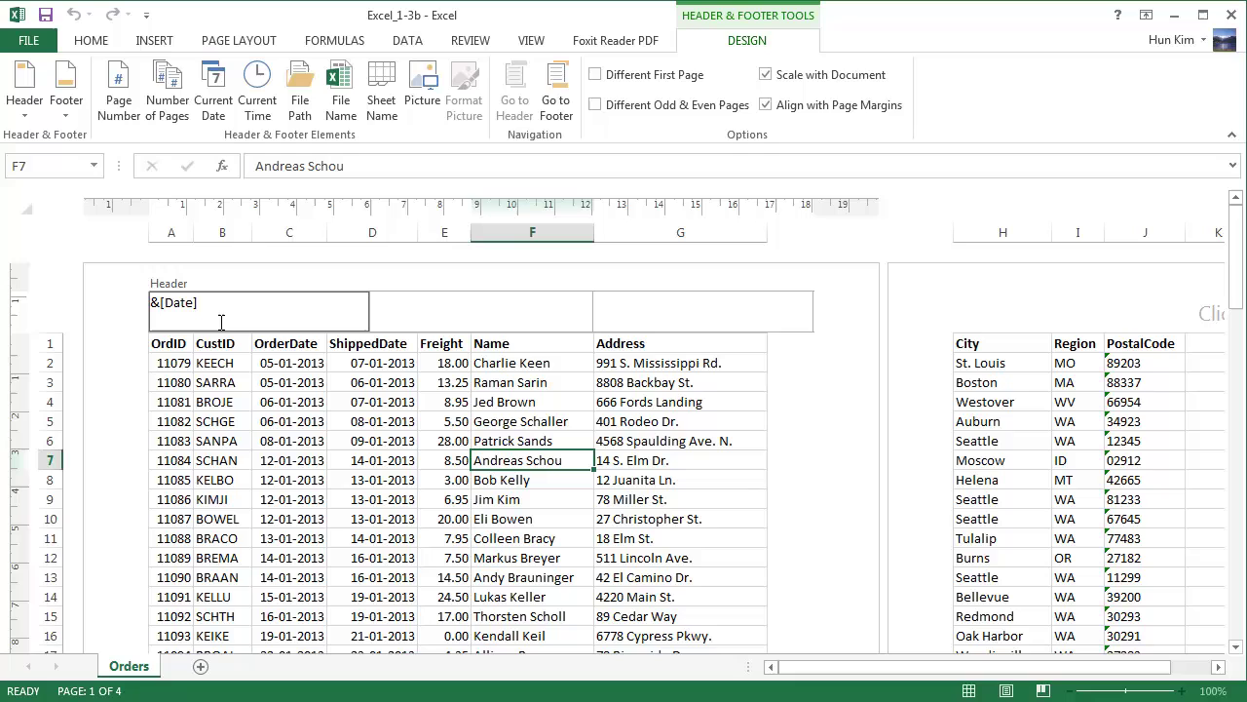
pyautogui.click(343, 448)
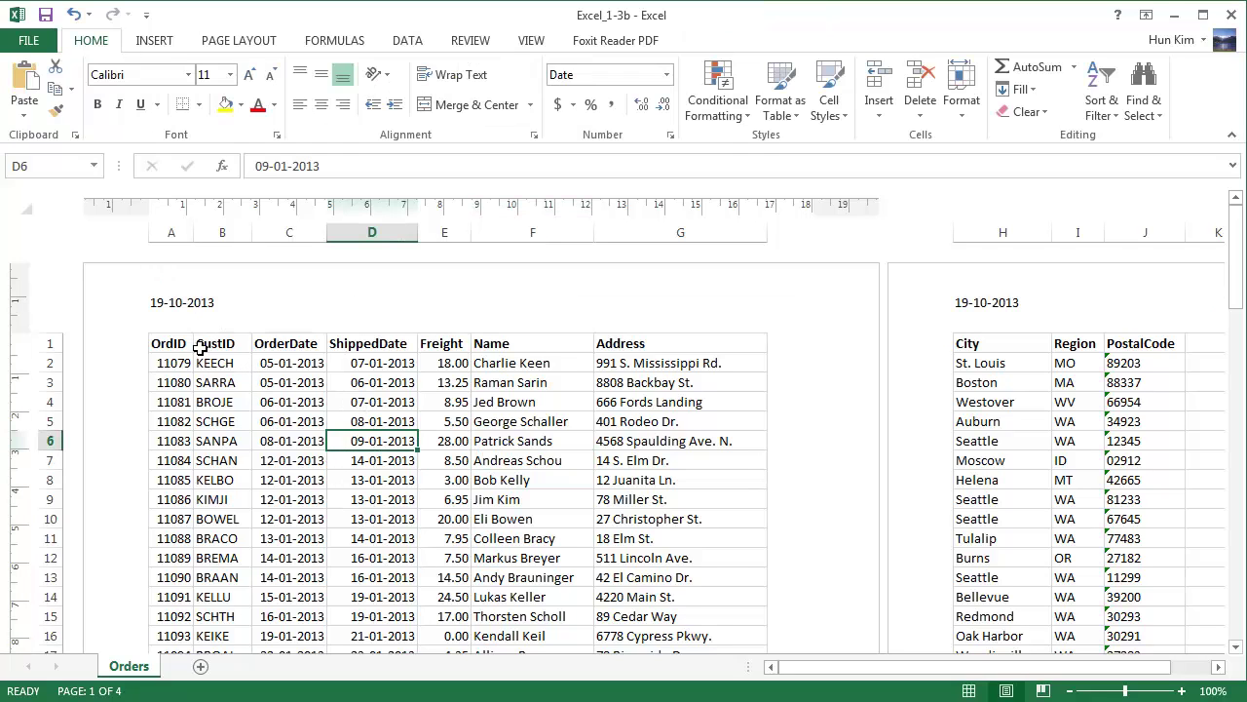
# - Insert the file name element in the center section of the page header
pyautogui.click(259, 320)
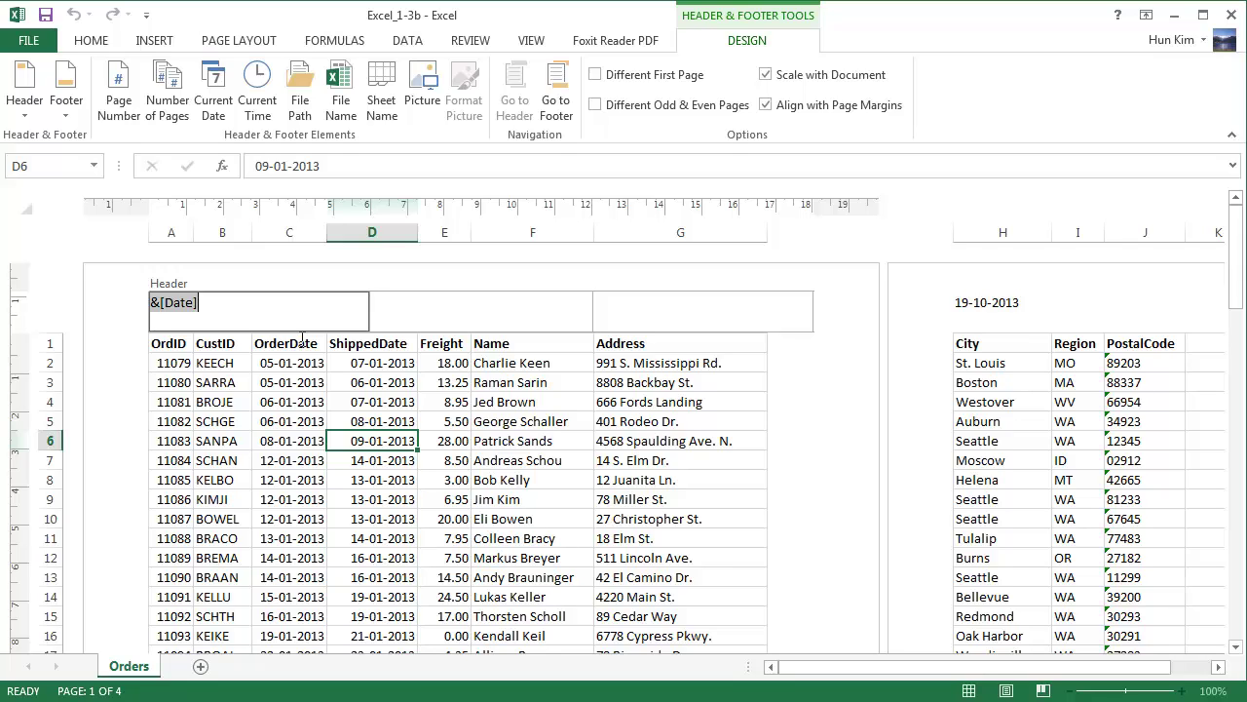
pyautogui.click(448, 320)
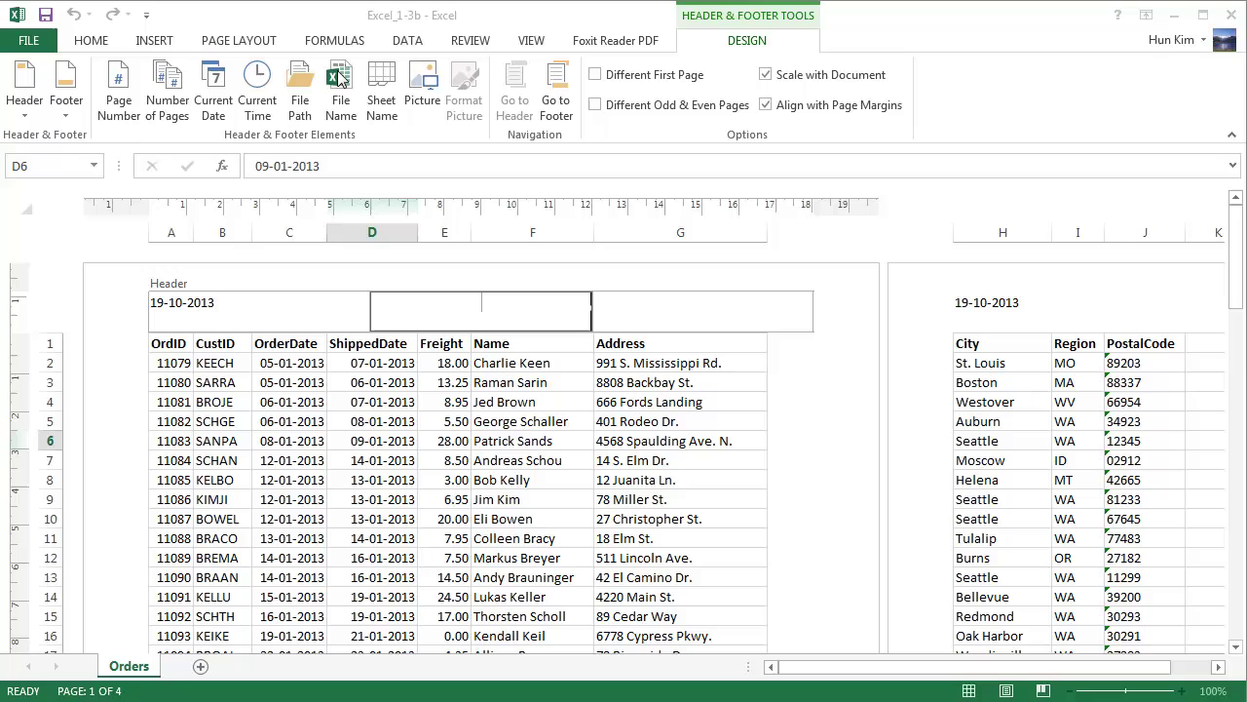
pyautogui.click(342, 83)
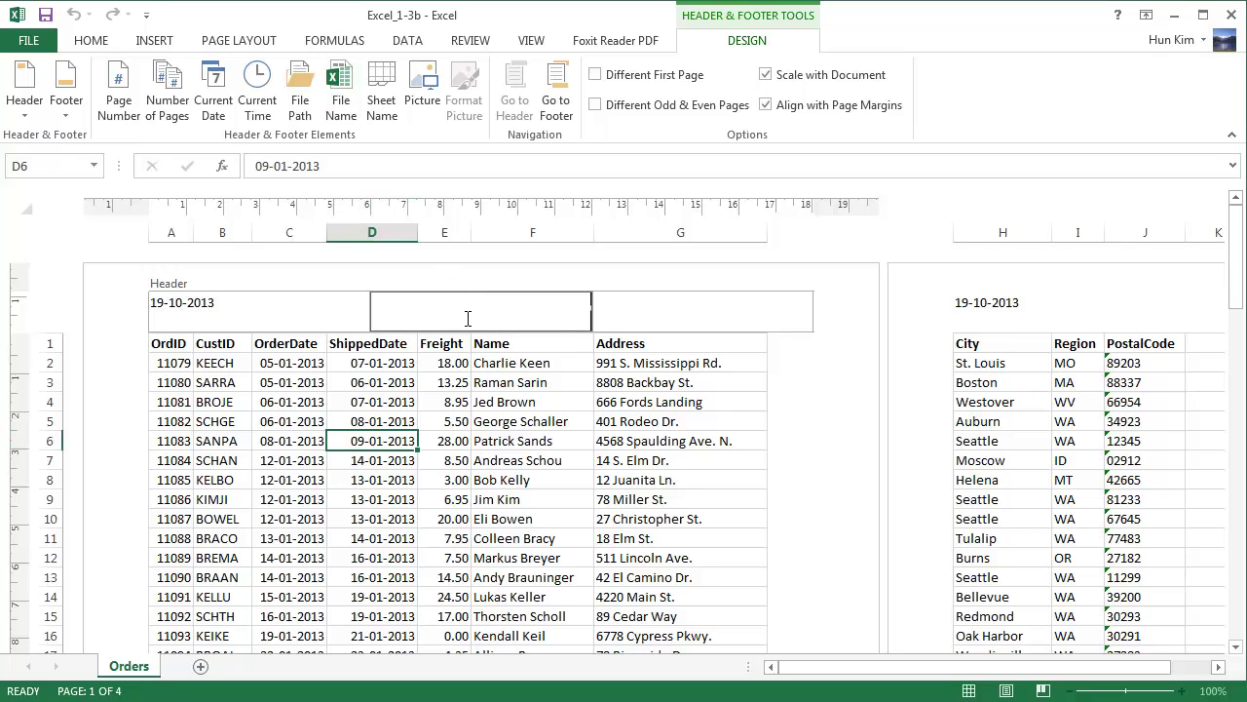
pyautogui.click(344, 108)
# - Insert the page number element in the header's right section and finish editing the header
pyautogui.click(649, 315)
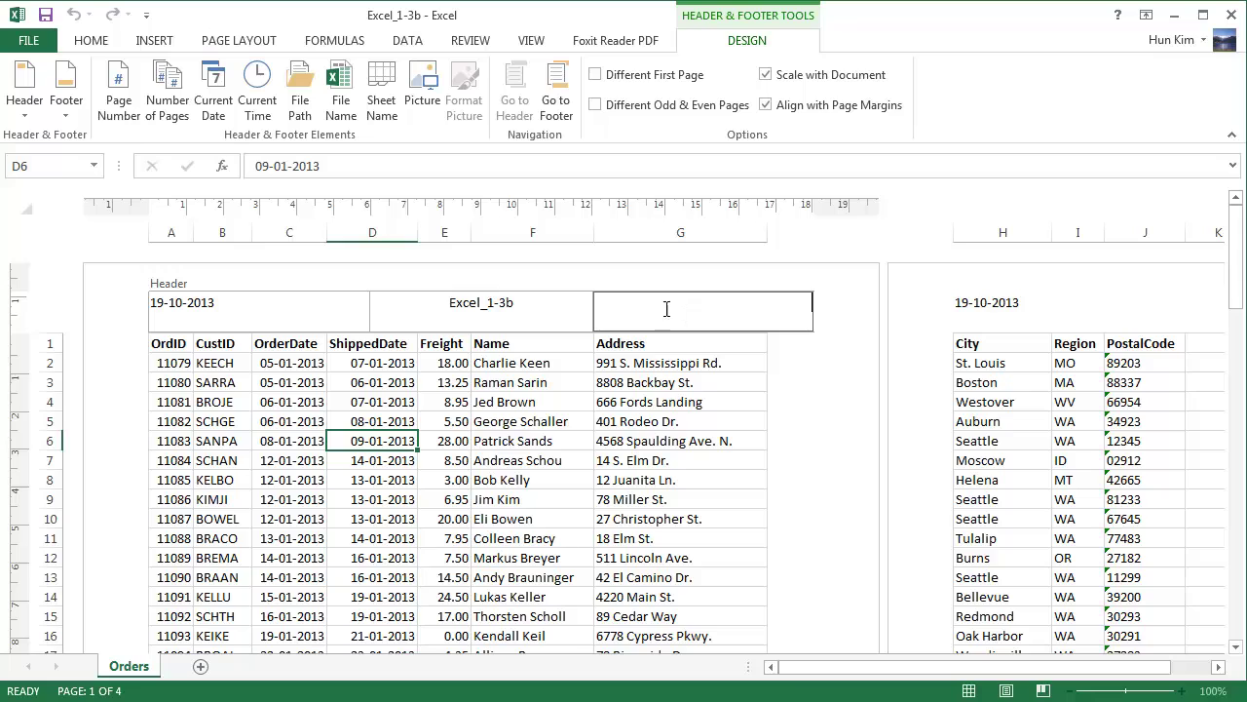
pyautogui.click(121, 97)
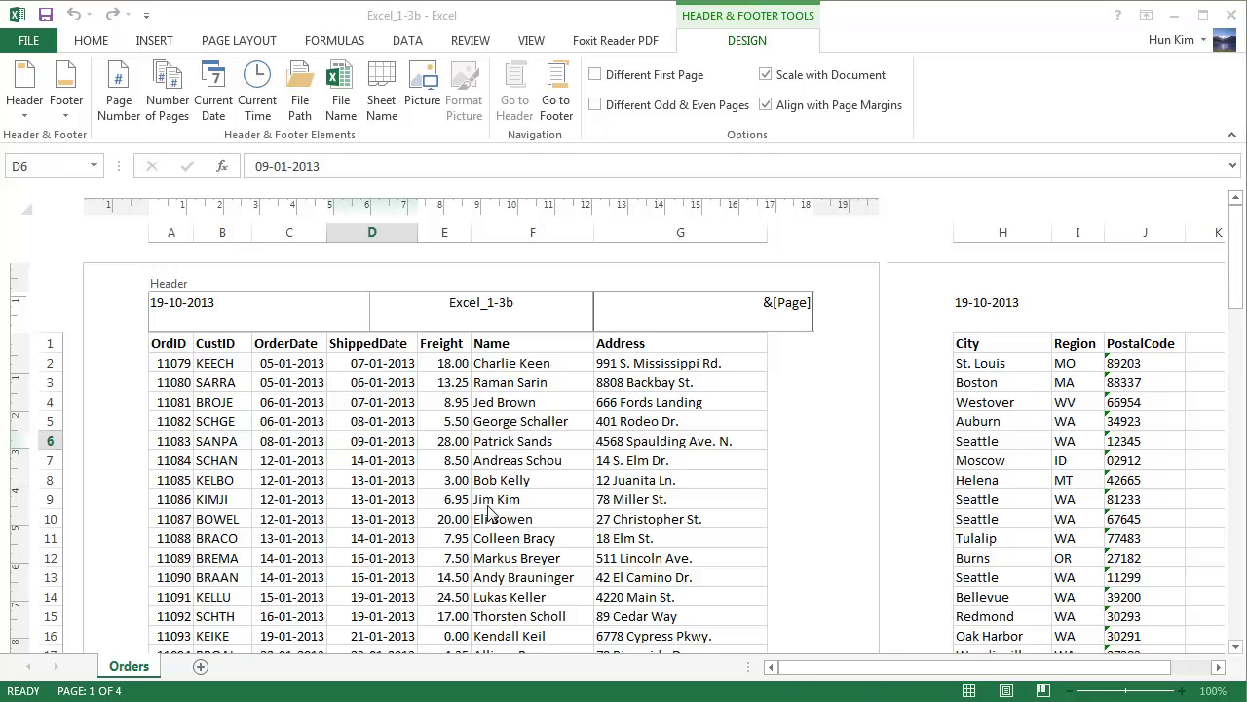
pyautogui.click(527, 441)
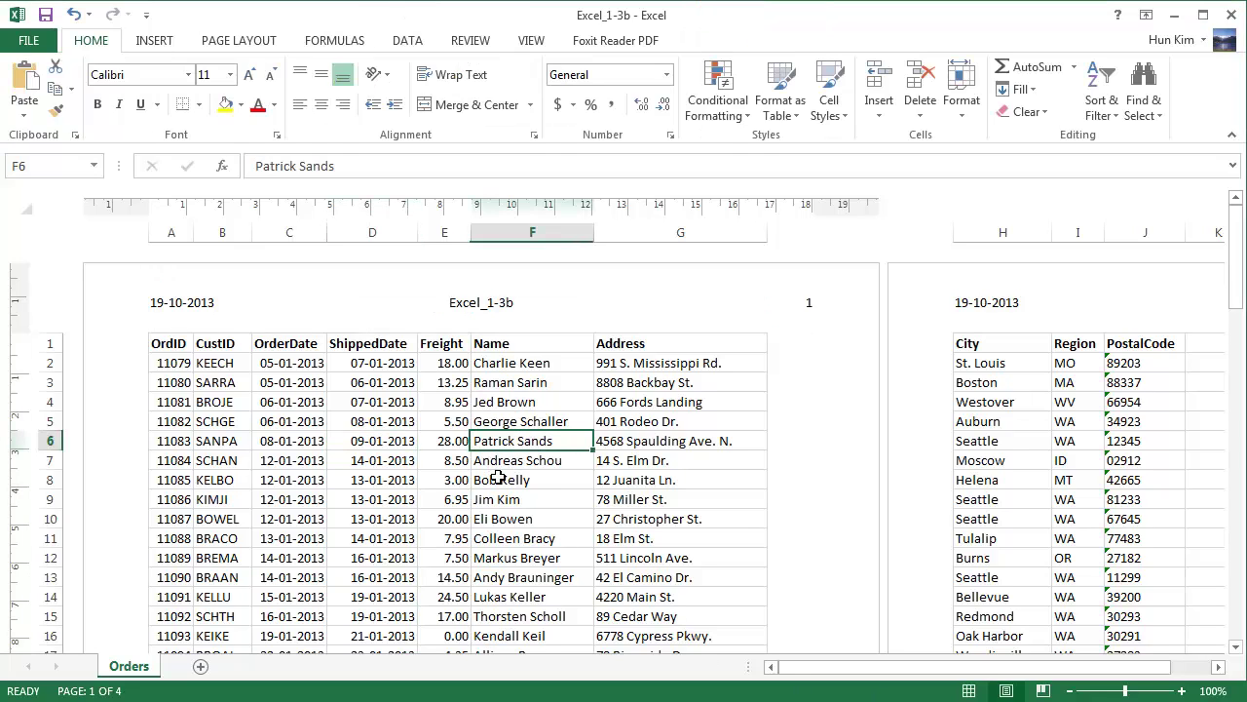
pyautogui.click(437, 497)
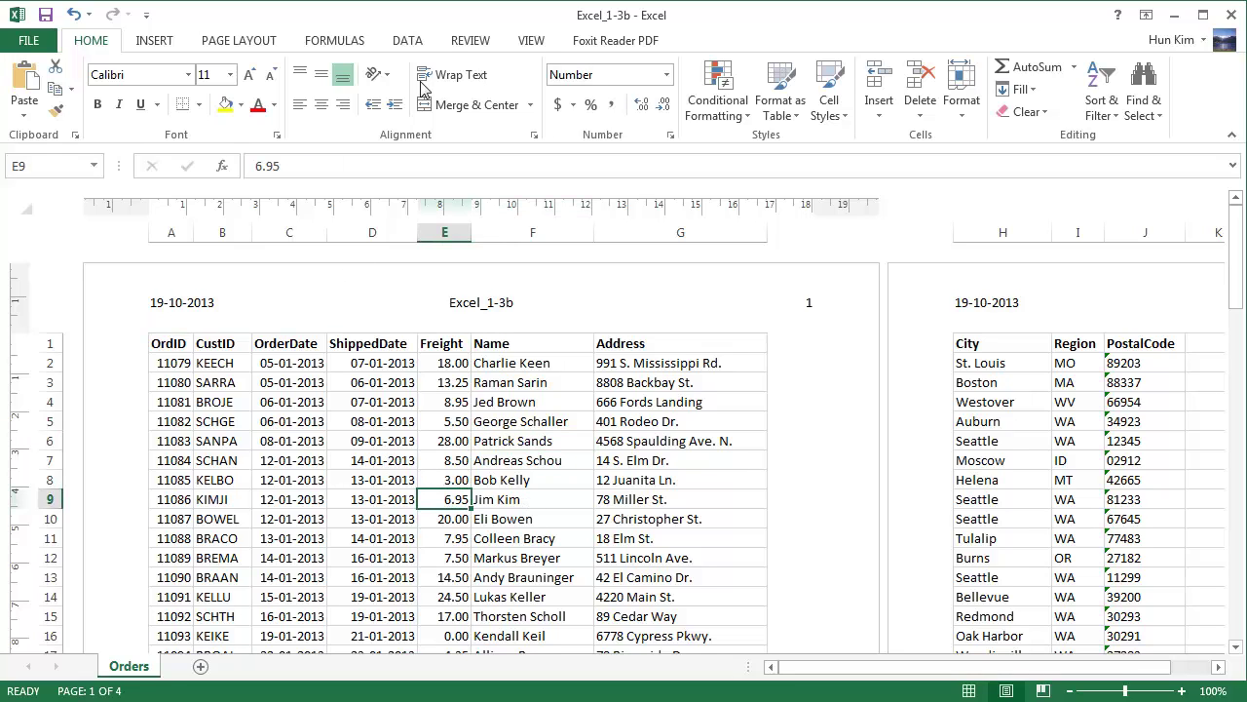
# - Switch the sheet to Normal view and look through the order records across the columns and rows
pyautogui.click(534, 43)
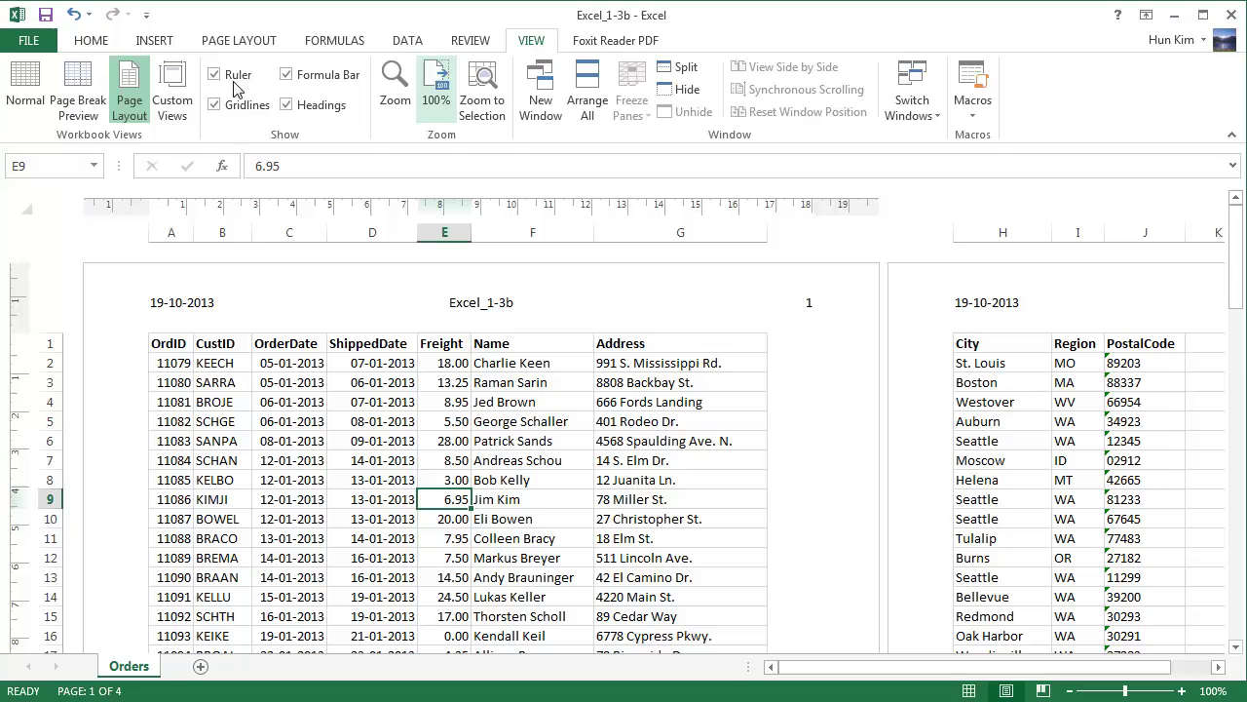
pyautogui.click(29, 96)
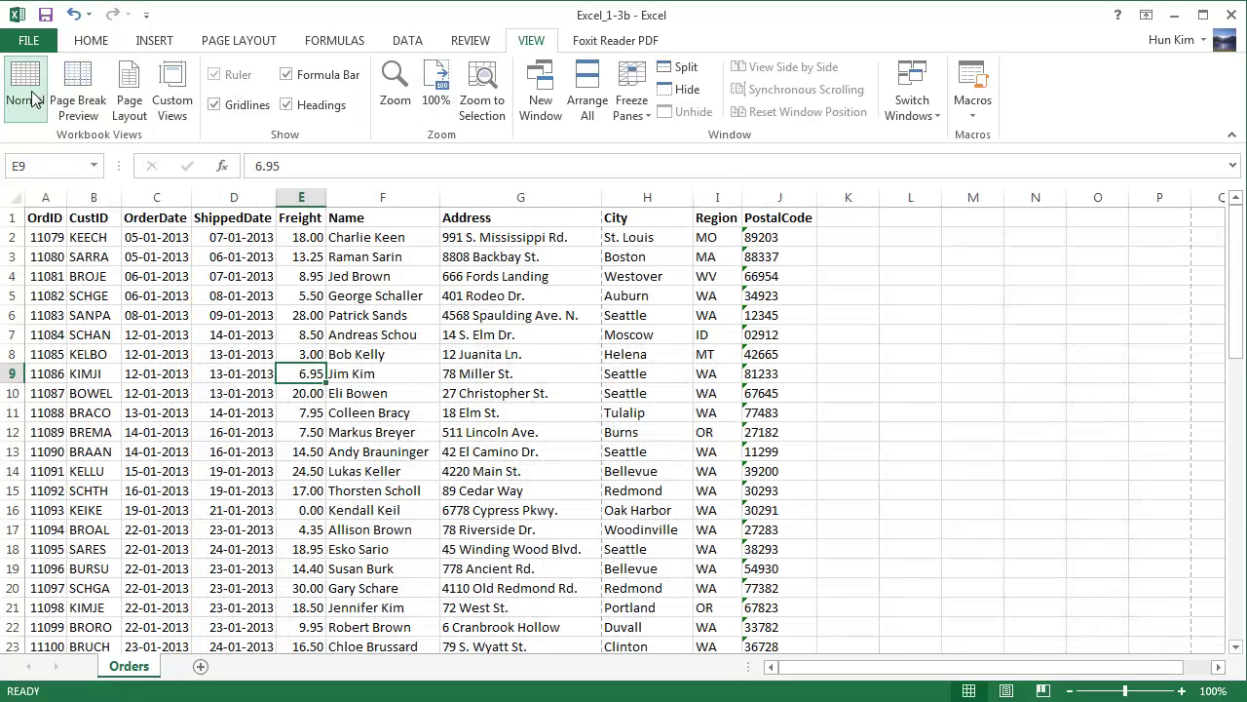
pyautogui.click(484, 276)
pyautogui.press('Up')
pyautogui.press('Up')
pyautogui.press('Up')
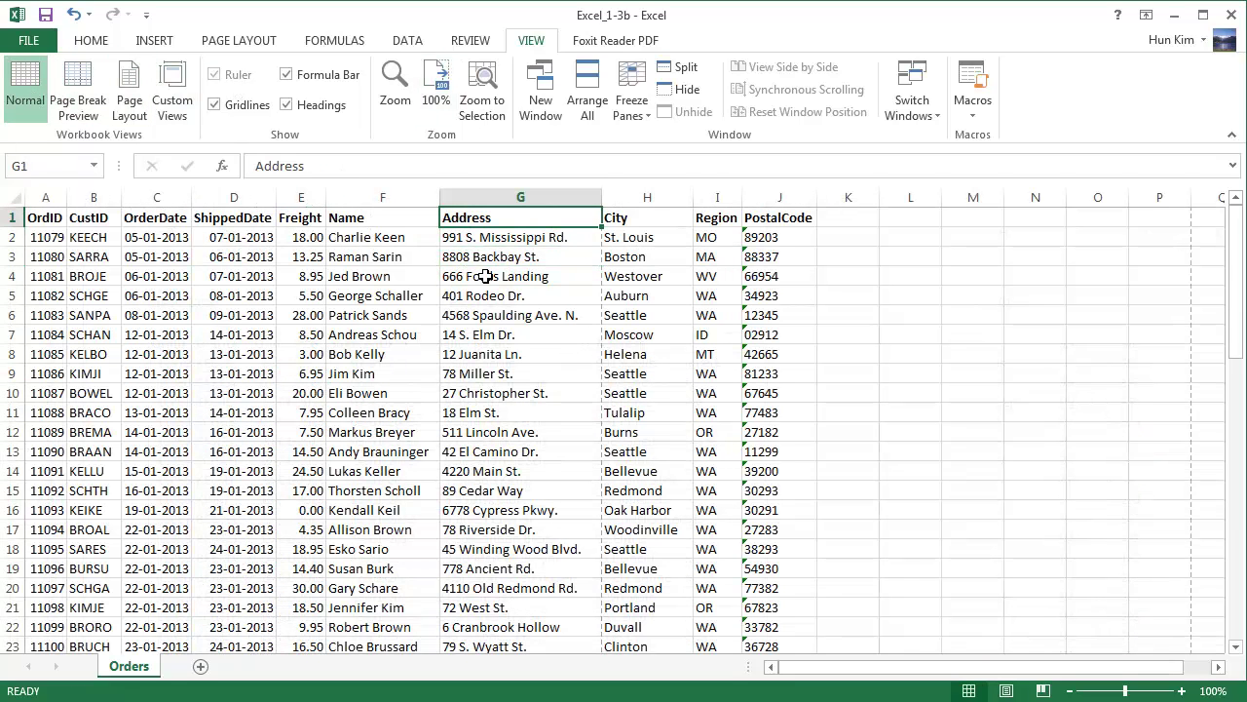
pyautogui.press('Left')
pyautogui.press('Left')
pyautogui.press('Left')
pyautogui.press('Left')
pyautogui.press('Left')
pyautogui.press('Left')
pyautogui.press('Down')
pyautogui.press('Down')
pyautogui.press('Down')
pyautogui.press('Down')
pyautogui.press('Down')
pyautogui.press('Down')
pyautogui.press('Down')
pyautogui.press('Down')
pyautogui.press('Down')
pyautogui.press('Down')
pyautogui.press('Down')
pyautogui.press('Down')
pyautogui.press('Down')
pyautogui.press('Down')
pyautogui.press('Down')
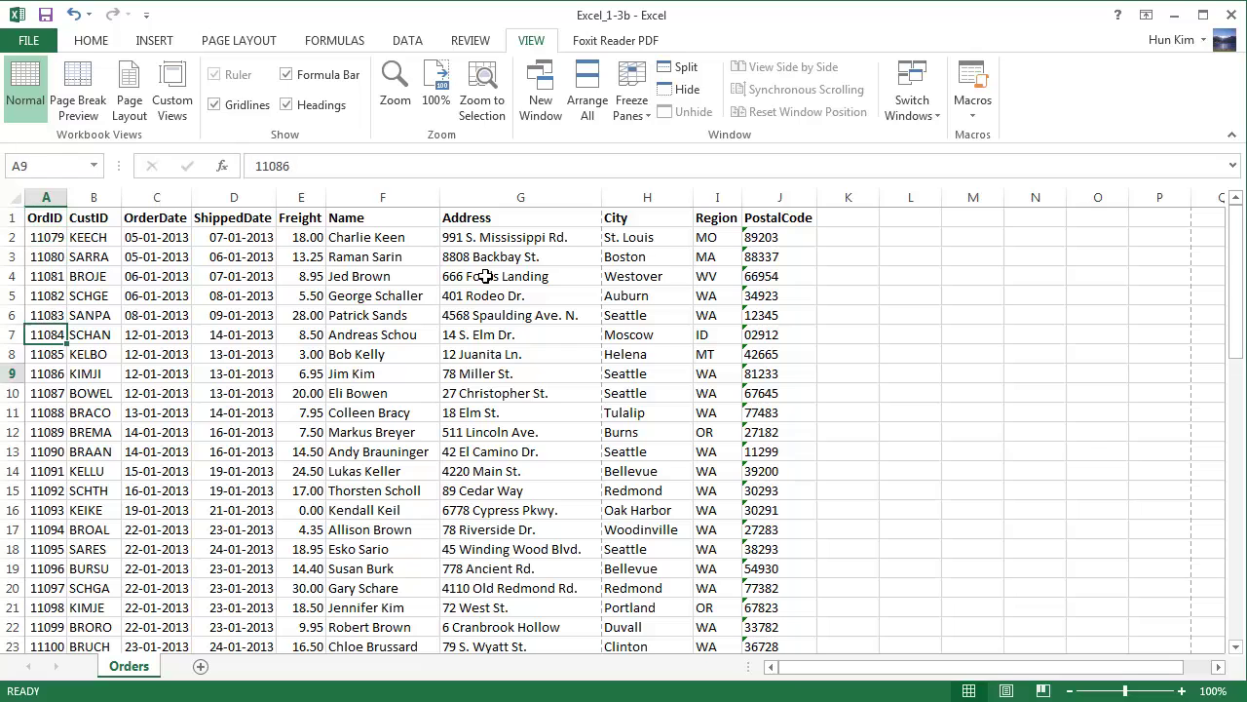
pyautogui.press('Right')
pyautogui.press('Right')
pyautogui.press('Right')
pyautogui.press('Right')
pyautogui.press('Right')
pyautogui.press('Right')
pyautogui.press('Right')
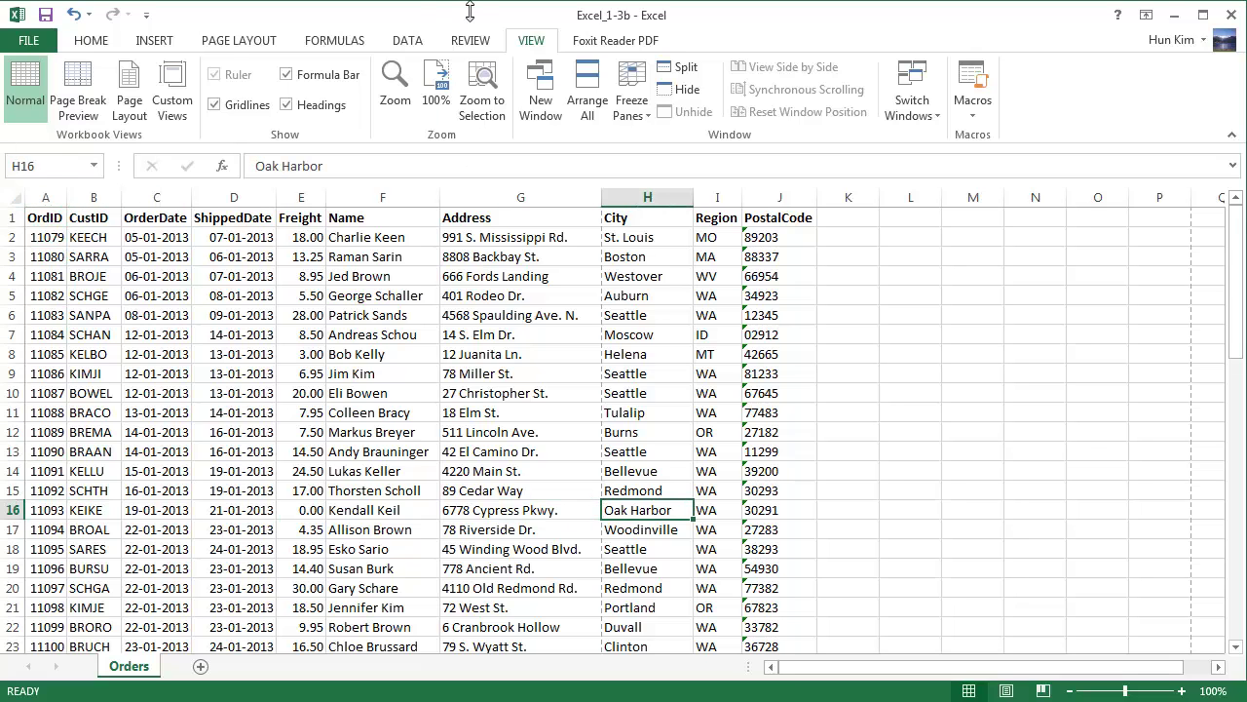
# - Return to Page Layout view and extend the header's right section to read &[Page] of &[Pages]
pyautogui.click(129, 98)
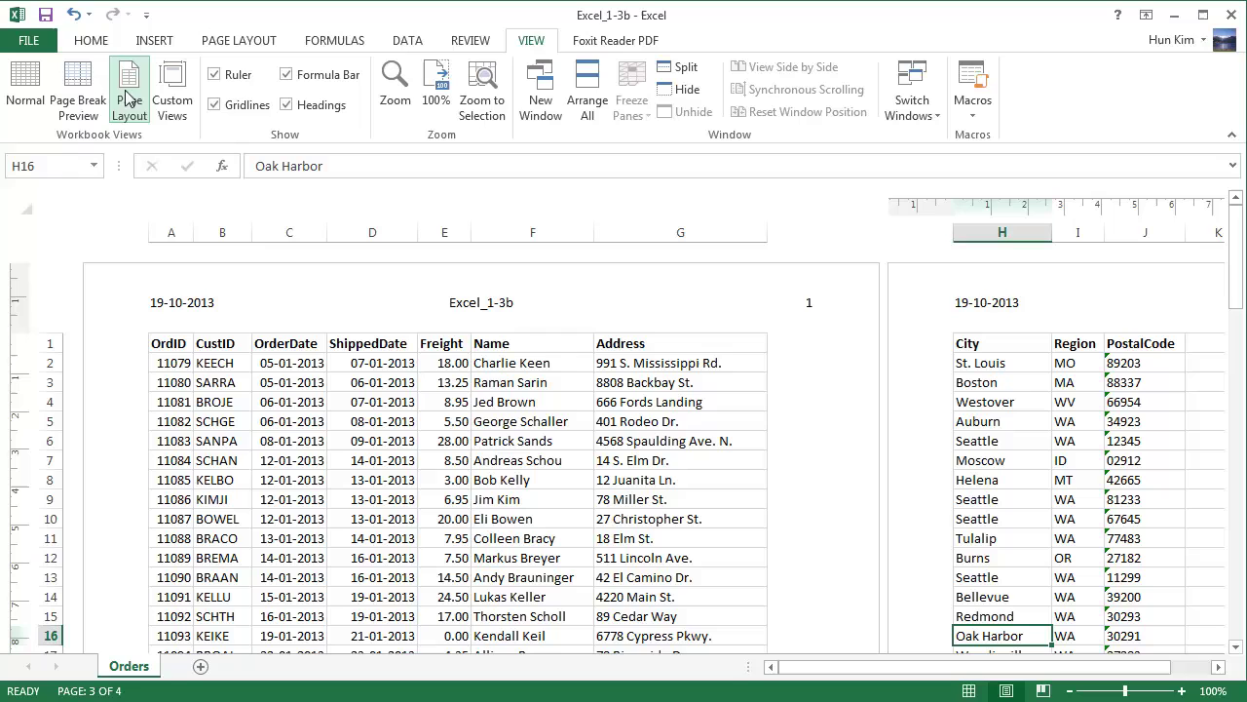
pyautogui.moveTo(1238, 302); pyautogui.dragTo(1233, 256)
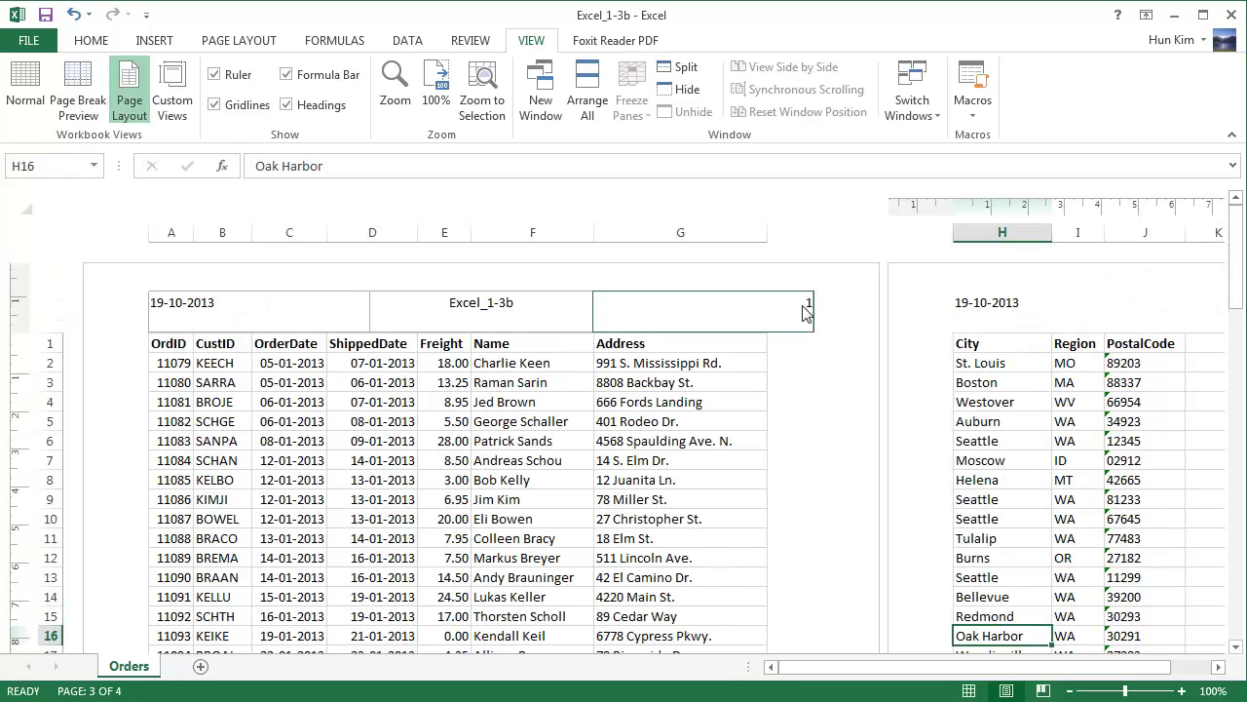
pyautogui.click(800, 312)
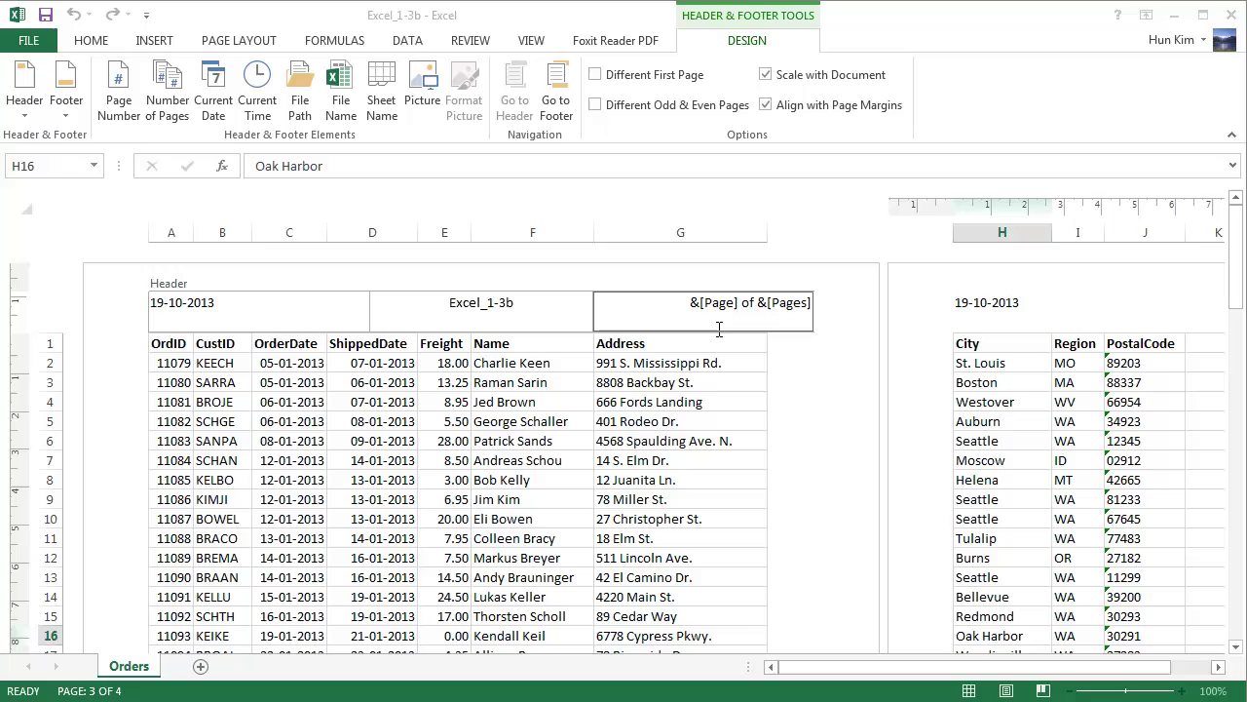
pyautogui.click(687, 459)
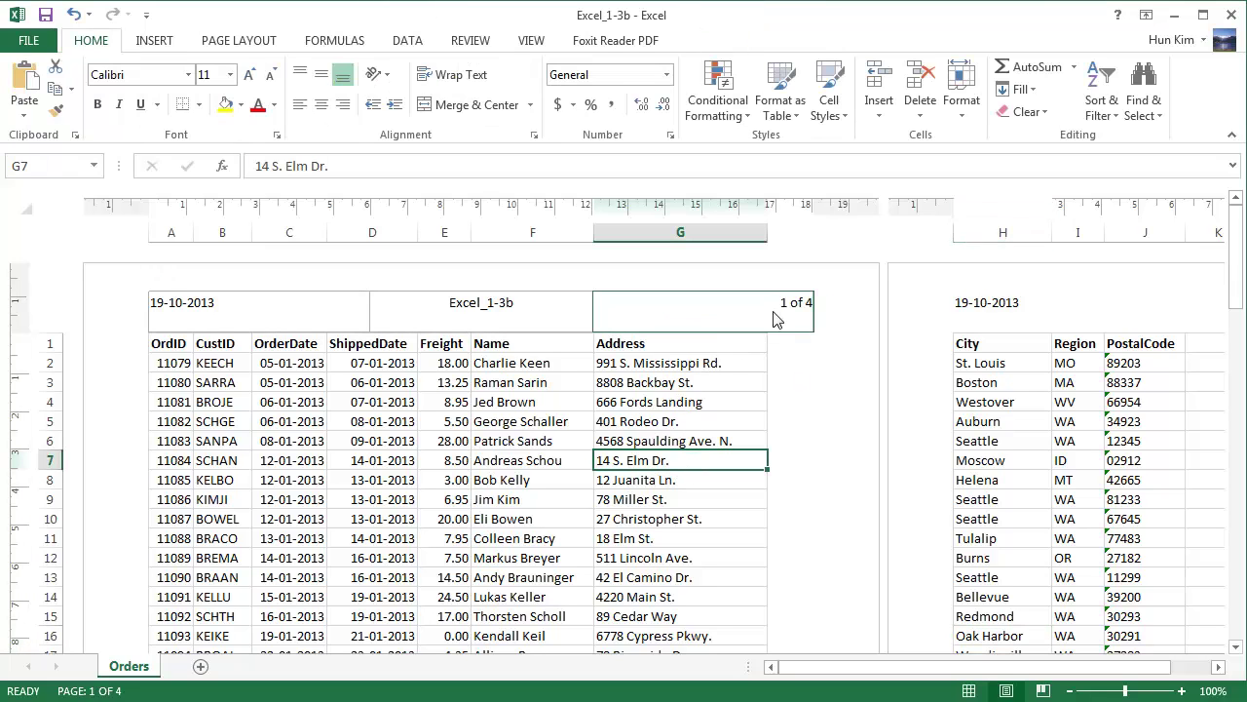
# - Replace the file name in the header's center section with the sheet name element
pyautogui.click(736, 319)
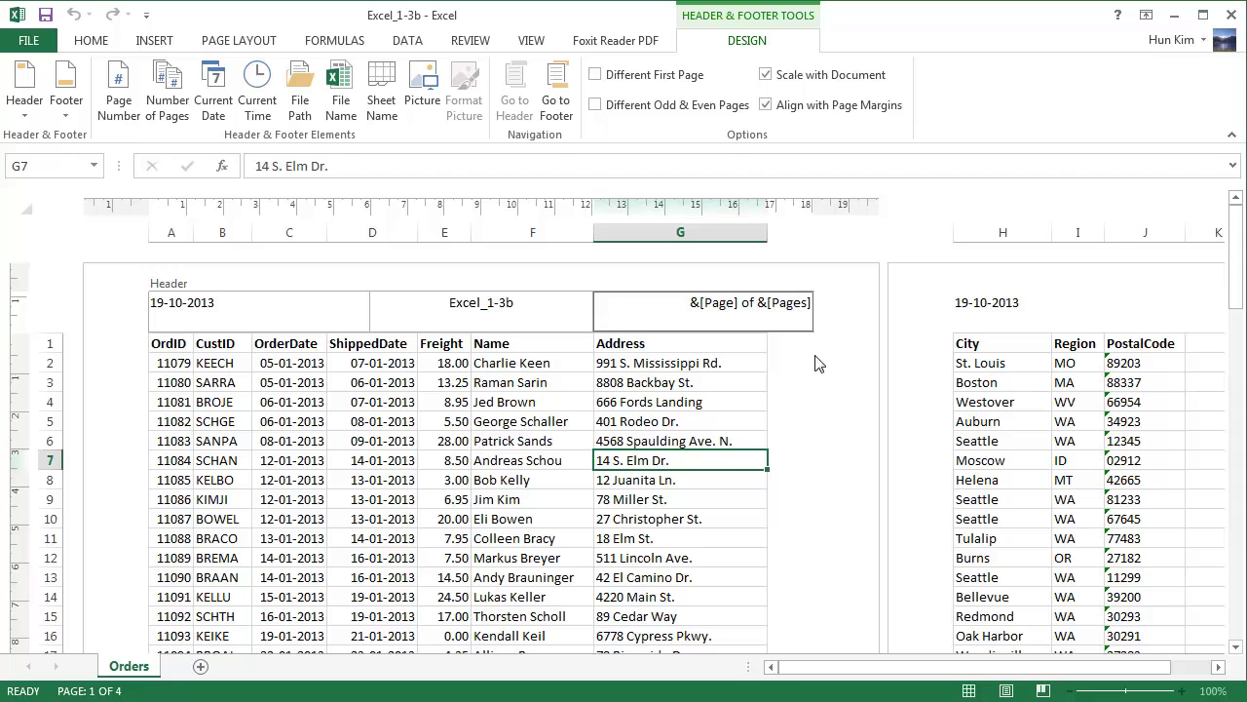
pyautogui.click(514, 322)
pyautogui.click(542, 325)
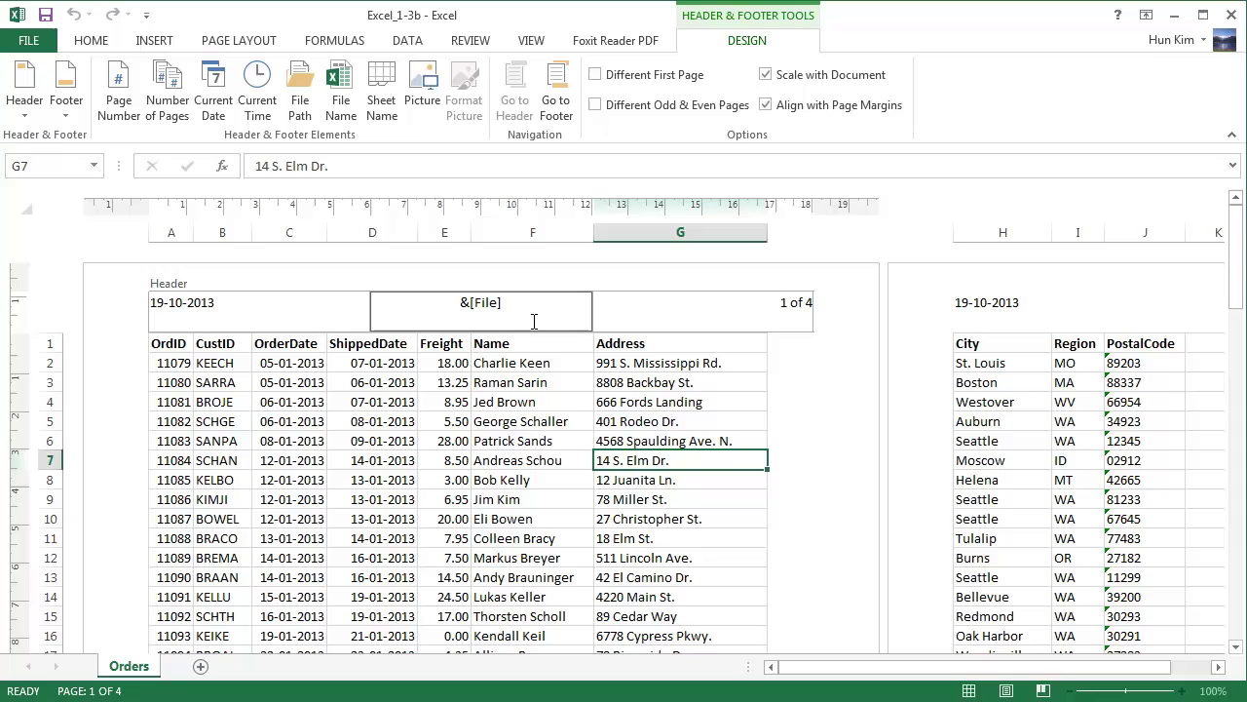
pyautogui.moveTo(524, 322); pyautogui.dragTo(400, 319)
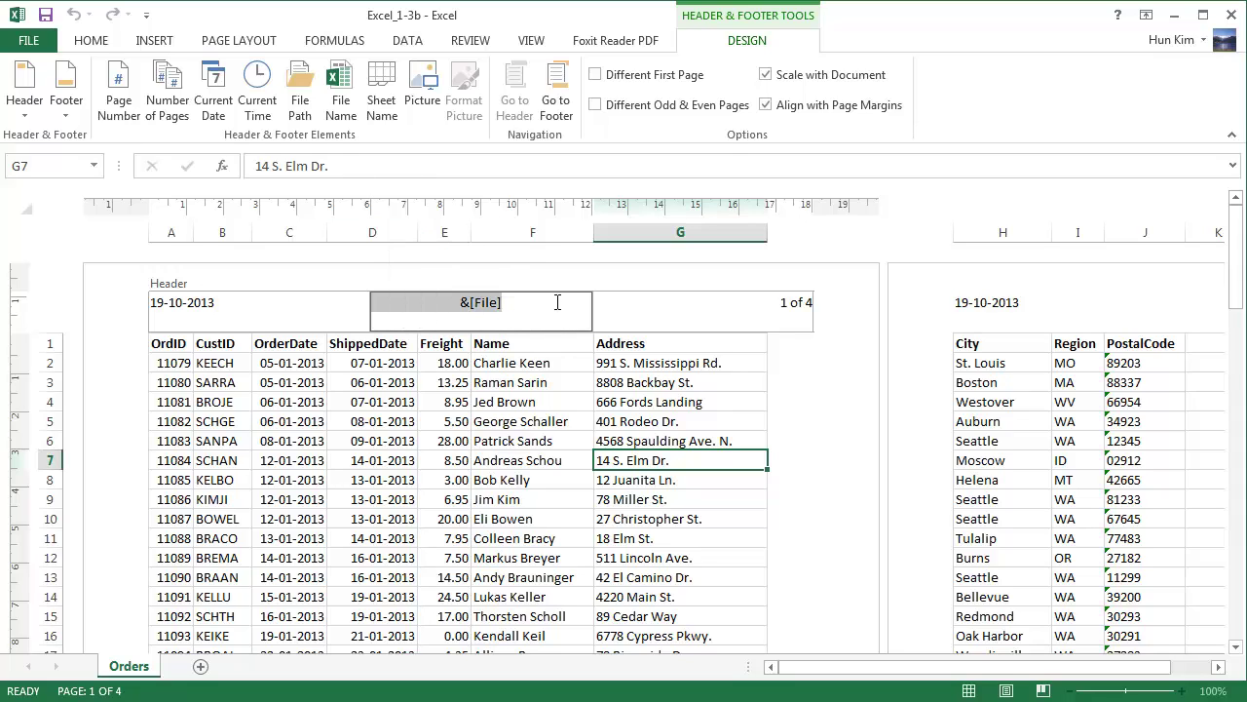
pyautogui.press('Delete')
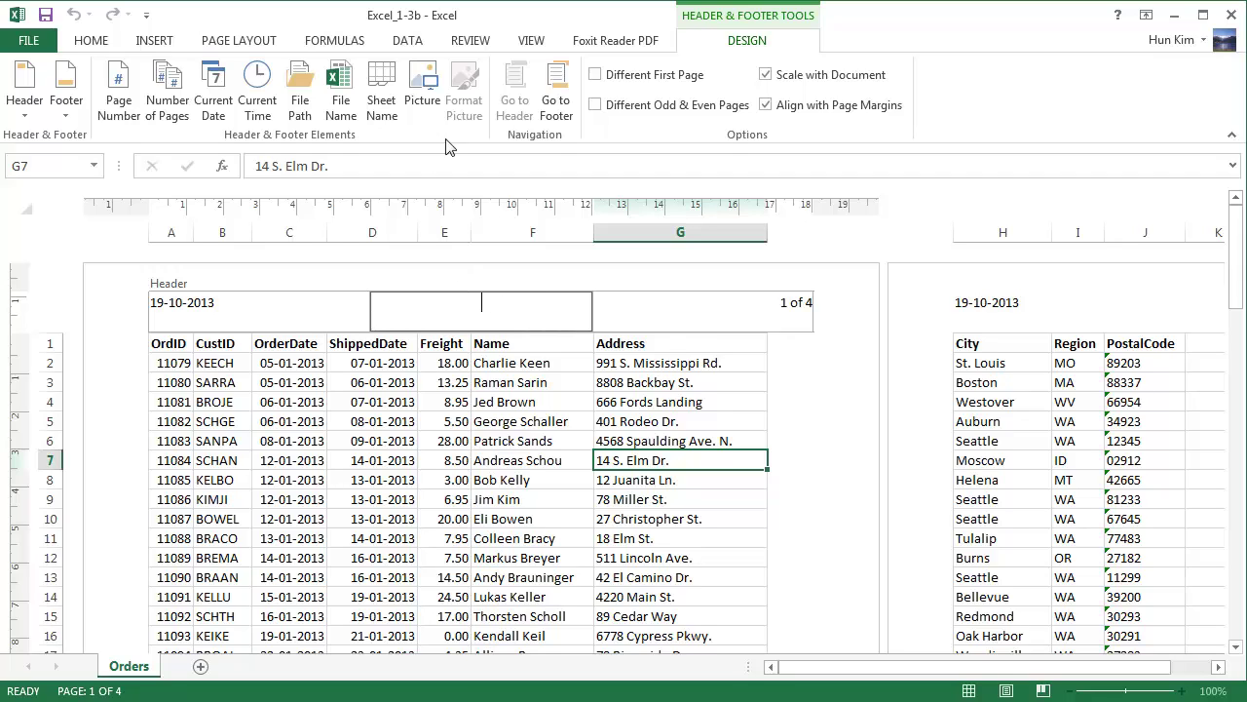
pyautogui.click(383, 101)
pyautogui.click(511, 445)
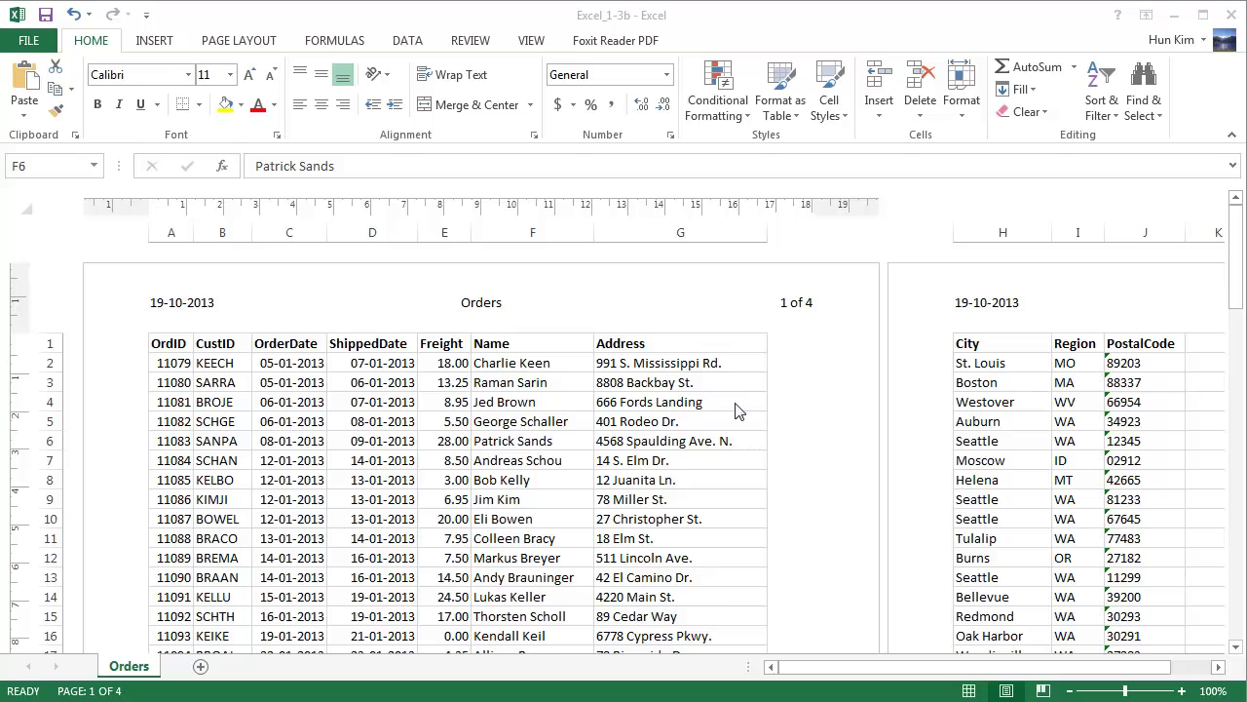
# - Delete the page number and page count from the header's right section
pyautogui.click(780, 310)
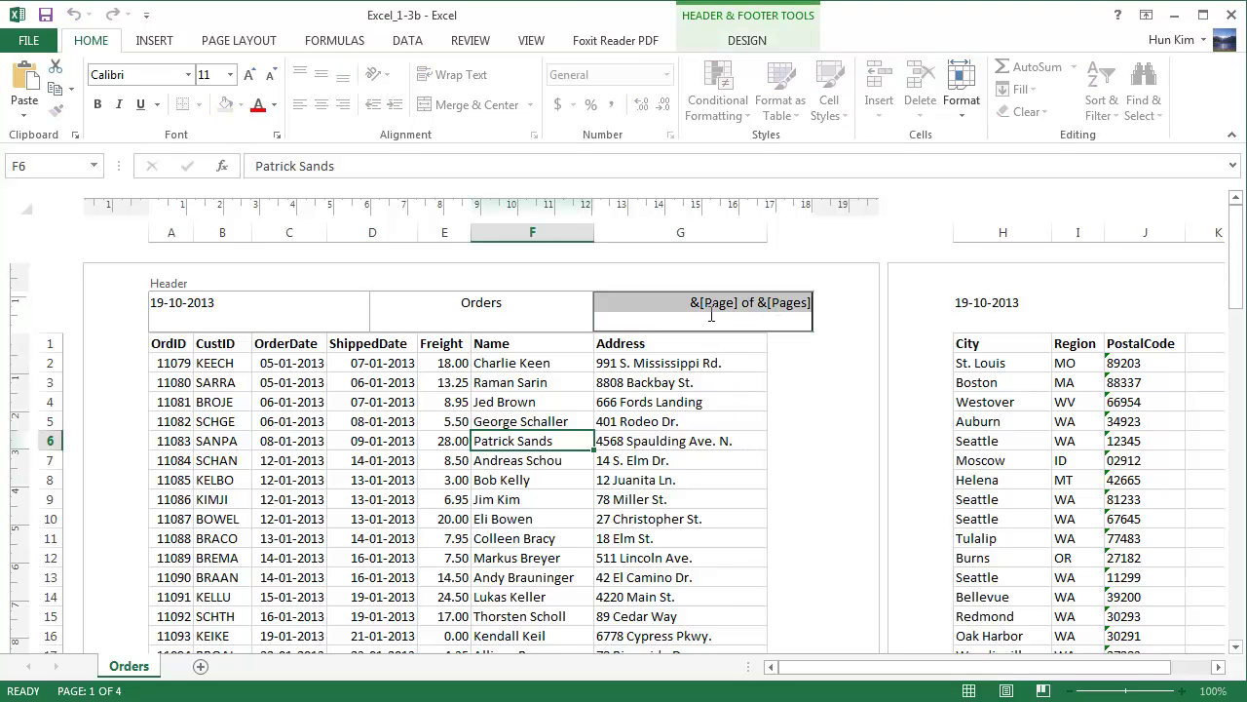
pyautogui.moveTo(671, 310); pyautogui.dragTo(870, 314)
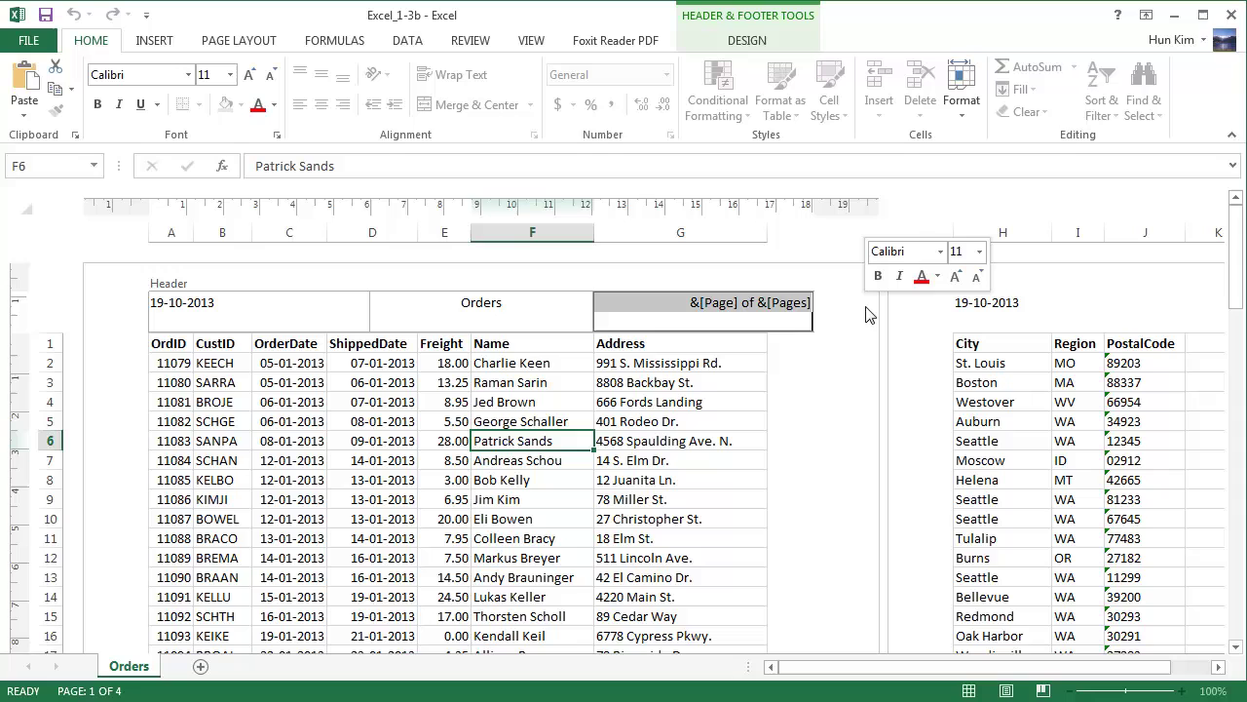
pyautogui.press('Delete')
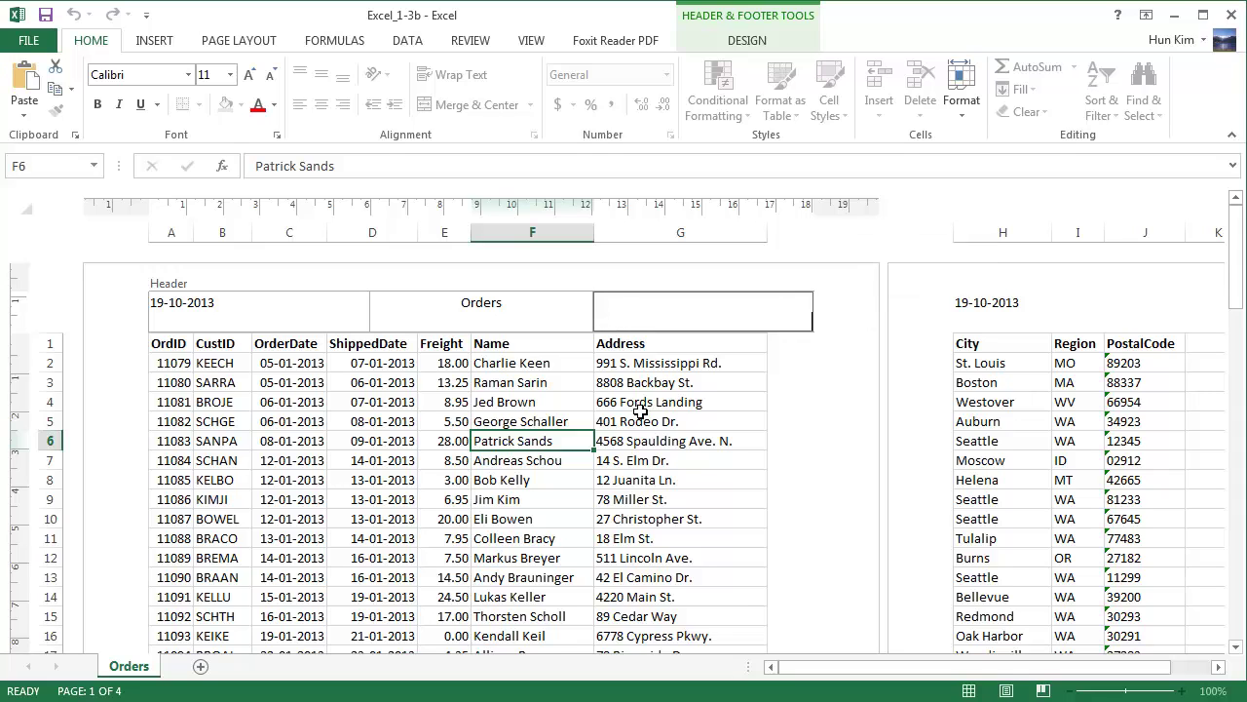
pyautogui.click(515, 518)
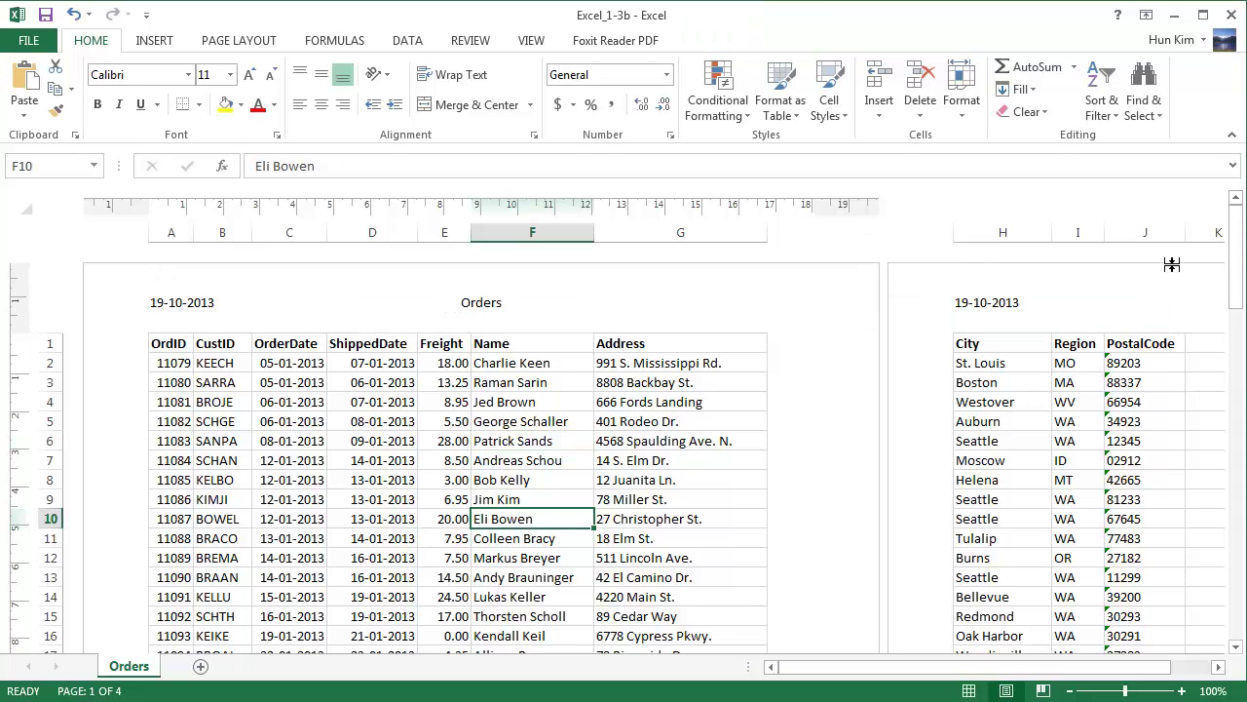
# - Insert the page number element in the center section of the Orders sheet's footer and leave footer editing
pyautogui.moveTo(1236, 243); pyautogui.dragTo(1233, 565)
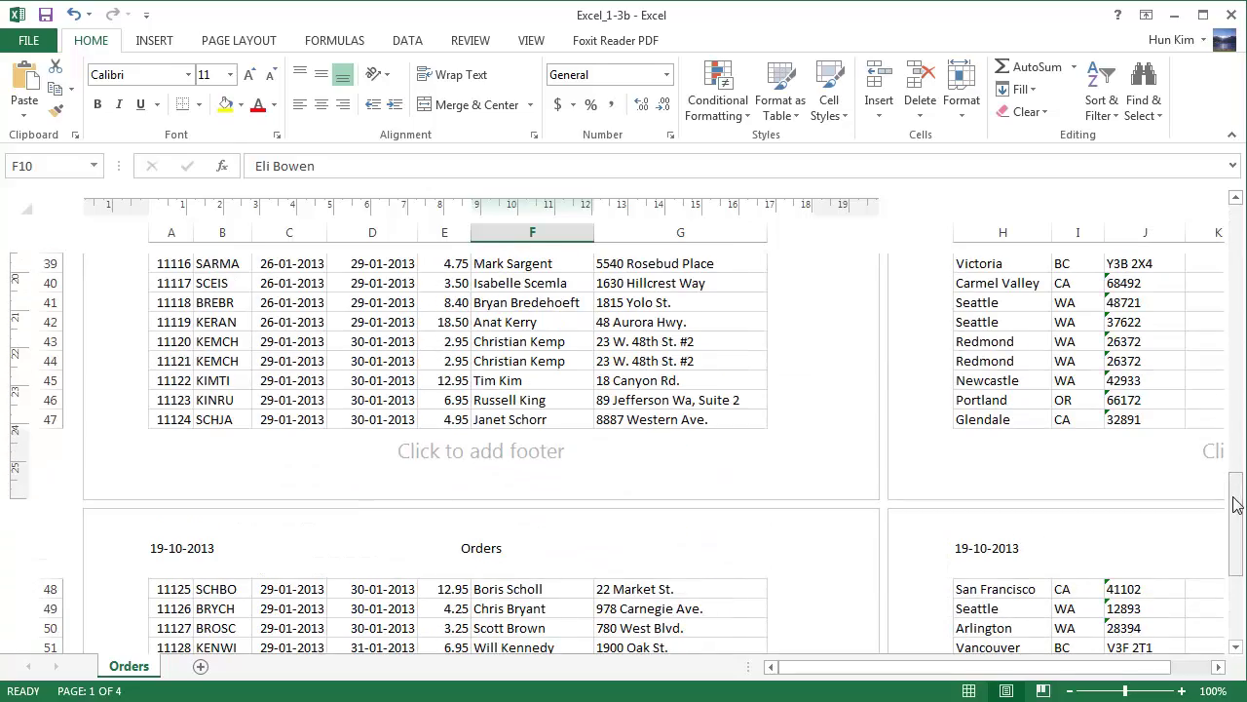
pyautogui.click(515, 454)
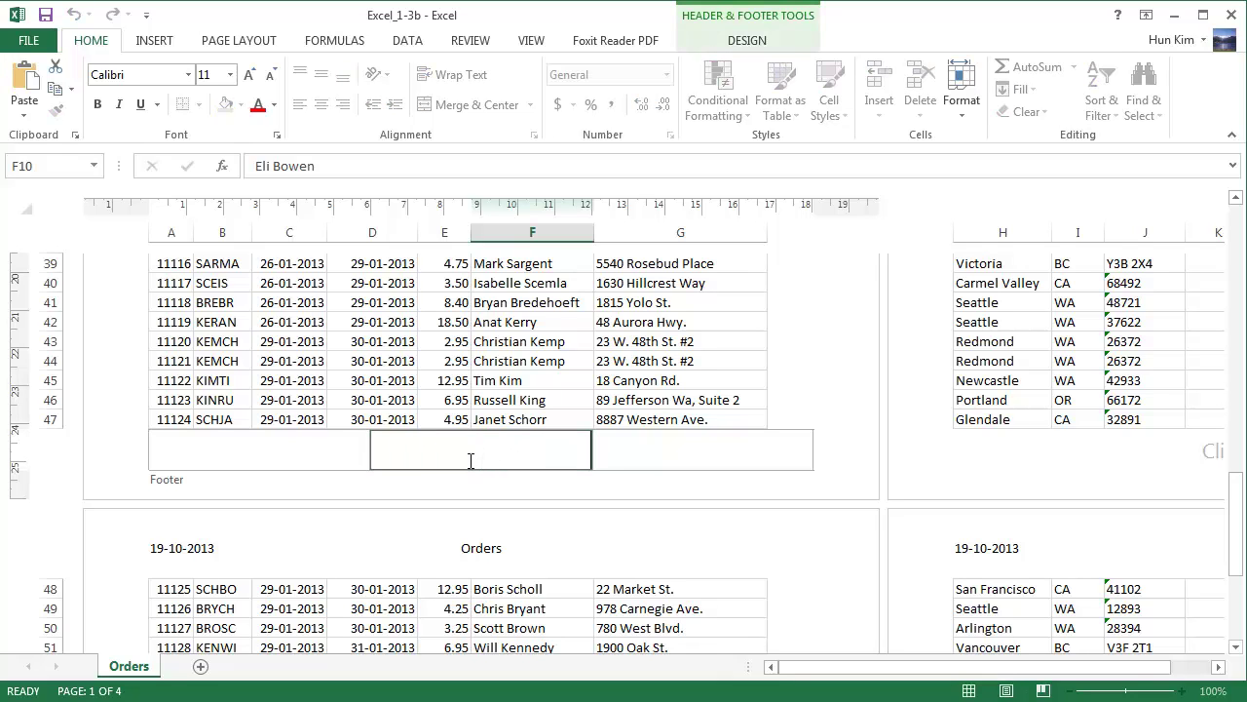
pyautogui.click(747, 41)
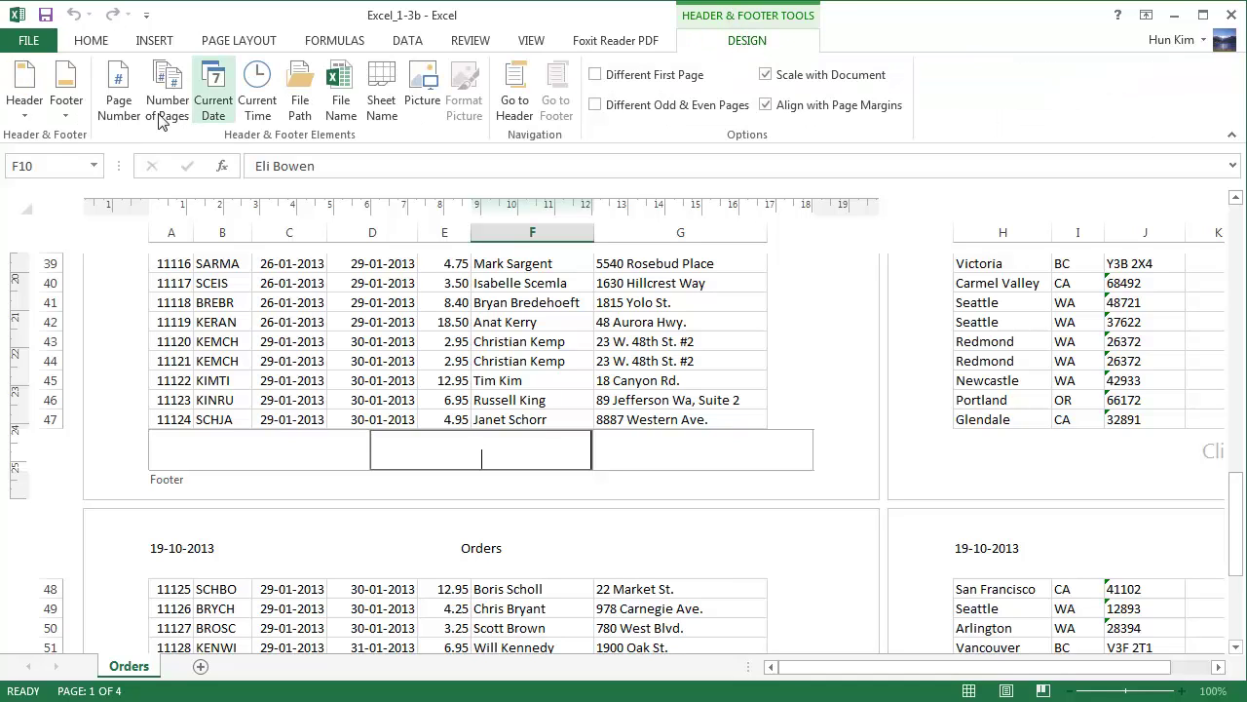
pyautogui.click(118, 97)
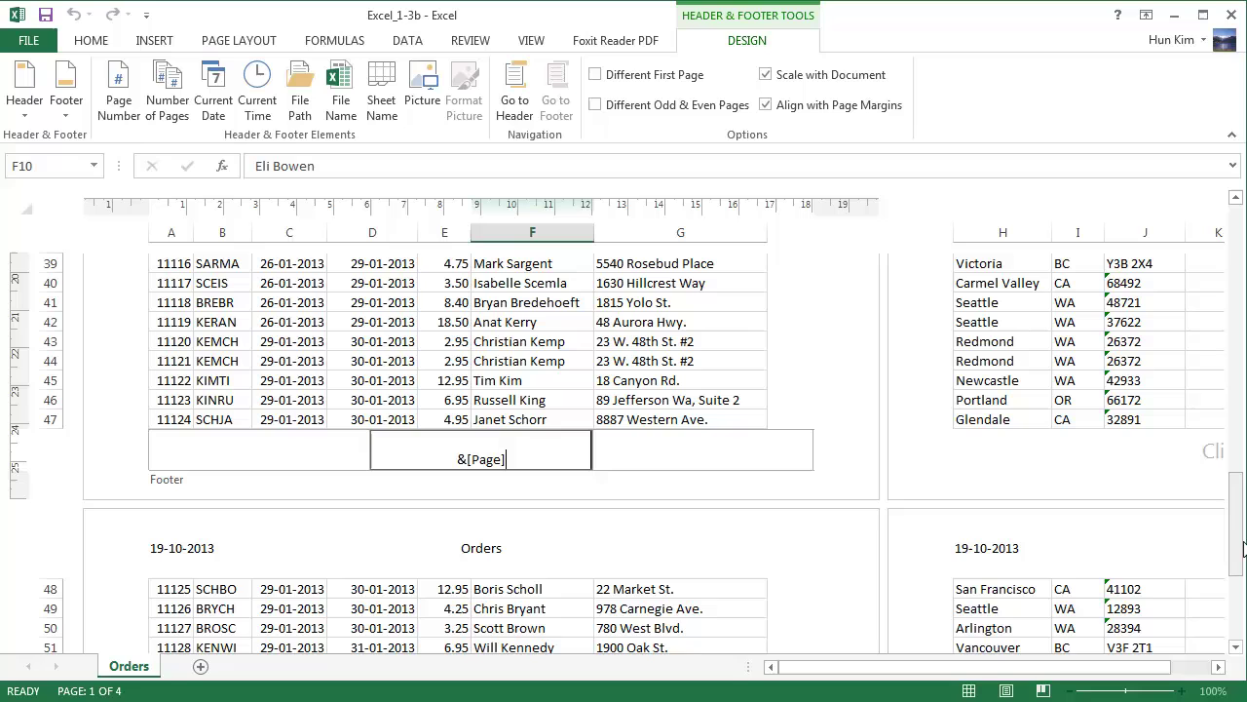
pyautogui.moveTo(1241, 551); pyautogui.dragTo(1238, 521)
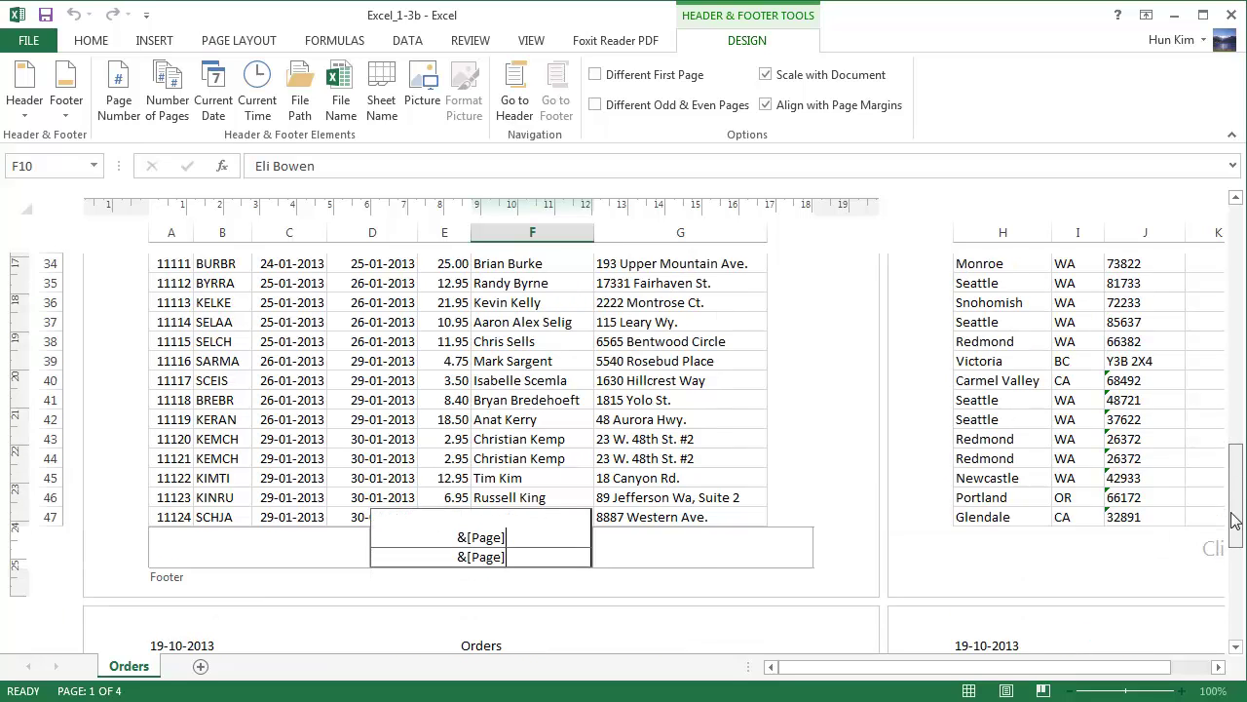
pyautogui.click(537, 471)
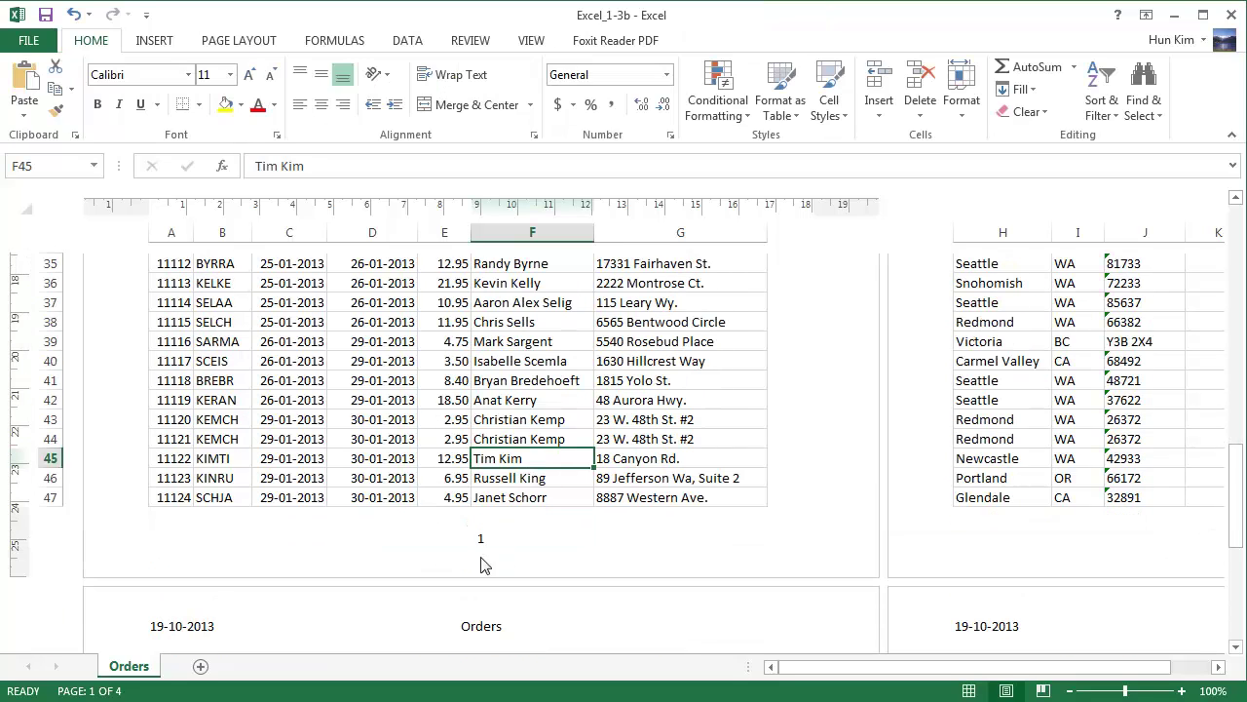
# - Enable the Different First Page option for the header and footer, keep the first page header blank, and compare it with the second page
pyautogui.moveTo(1236, 492); pyautogui.dragTo(1232, 205)
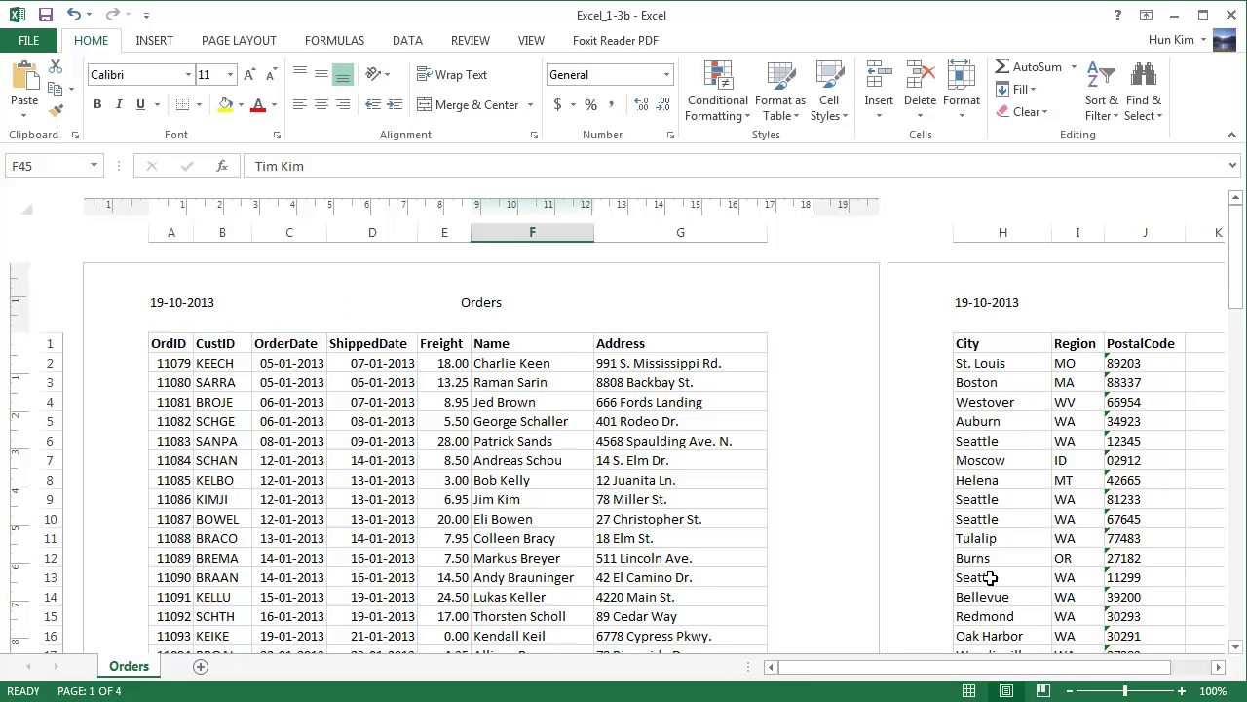
pyautogui.moveTo(944, 673); pyautogui.dragTo(1039, 682)
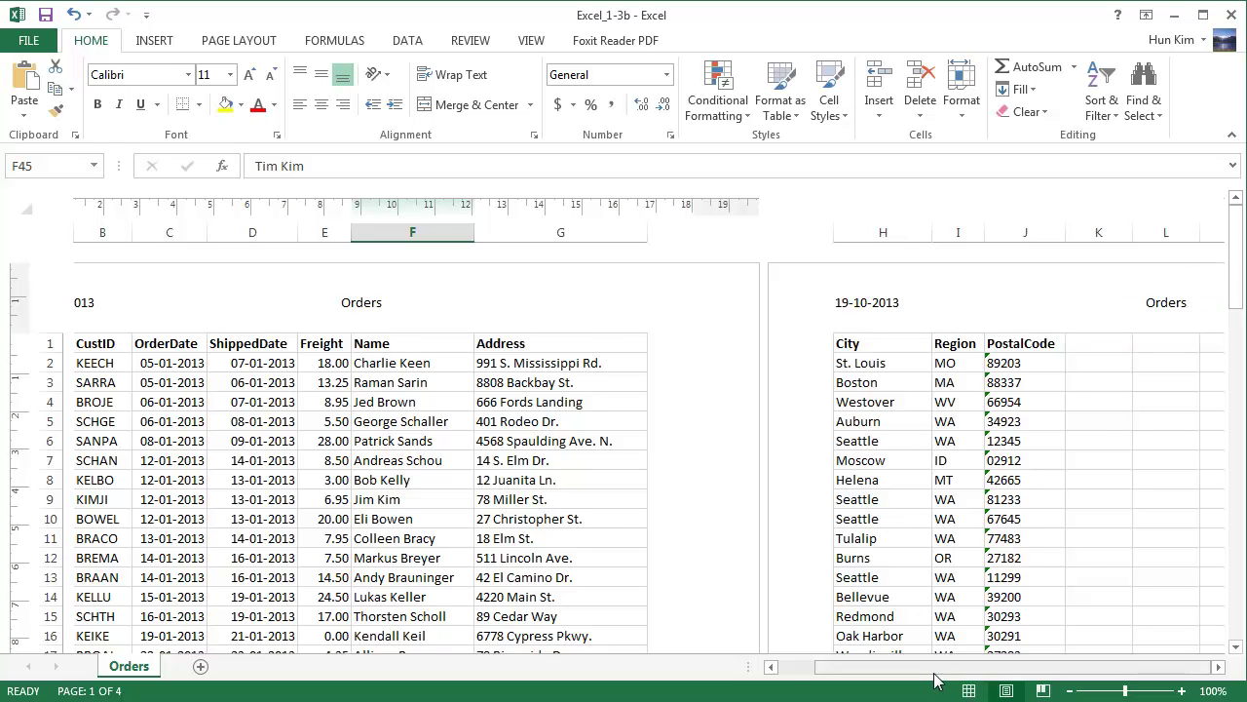
pyautogui.moveTo(940, 682); pyautogui.dragTo(901, 678)
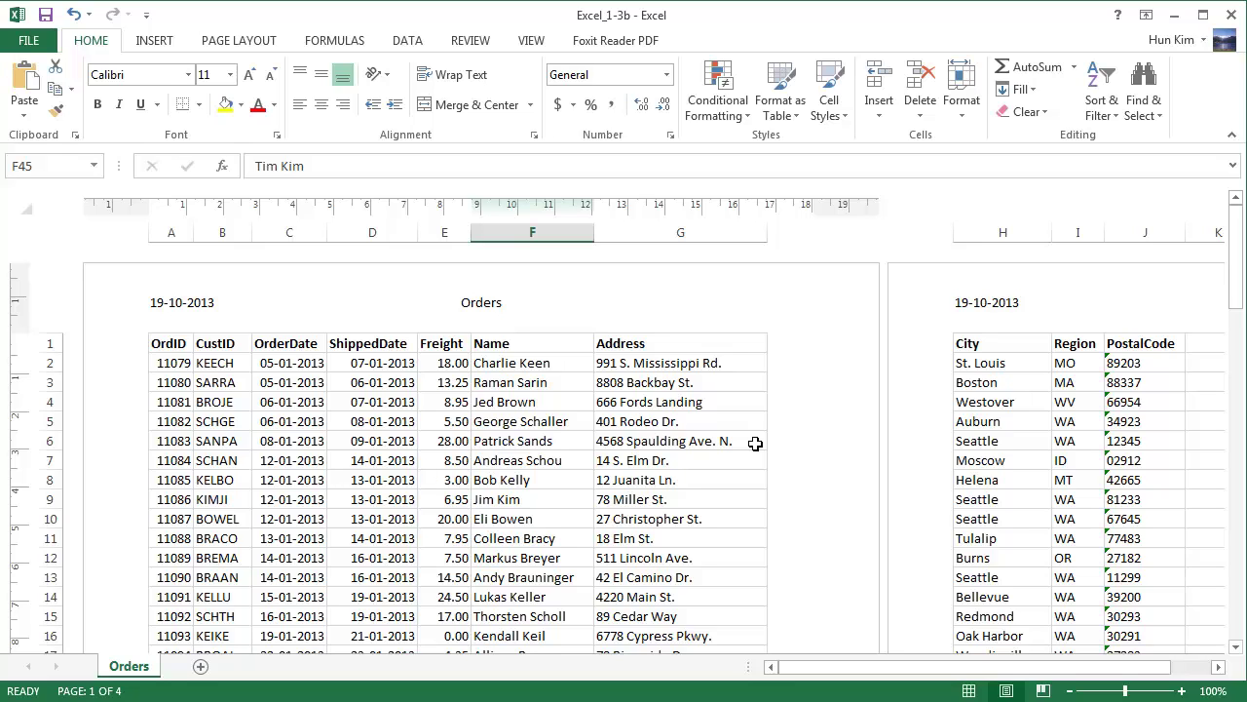
pyautogui.click(506, 317)
pyautogui.click(527, 315)
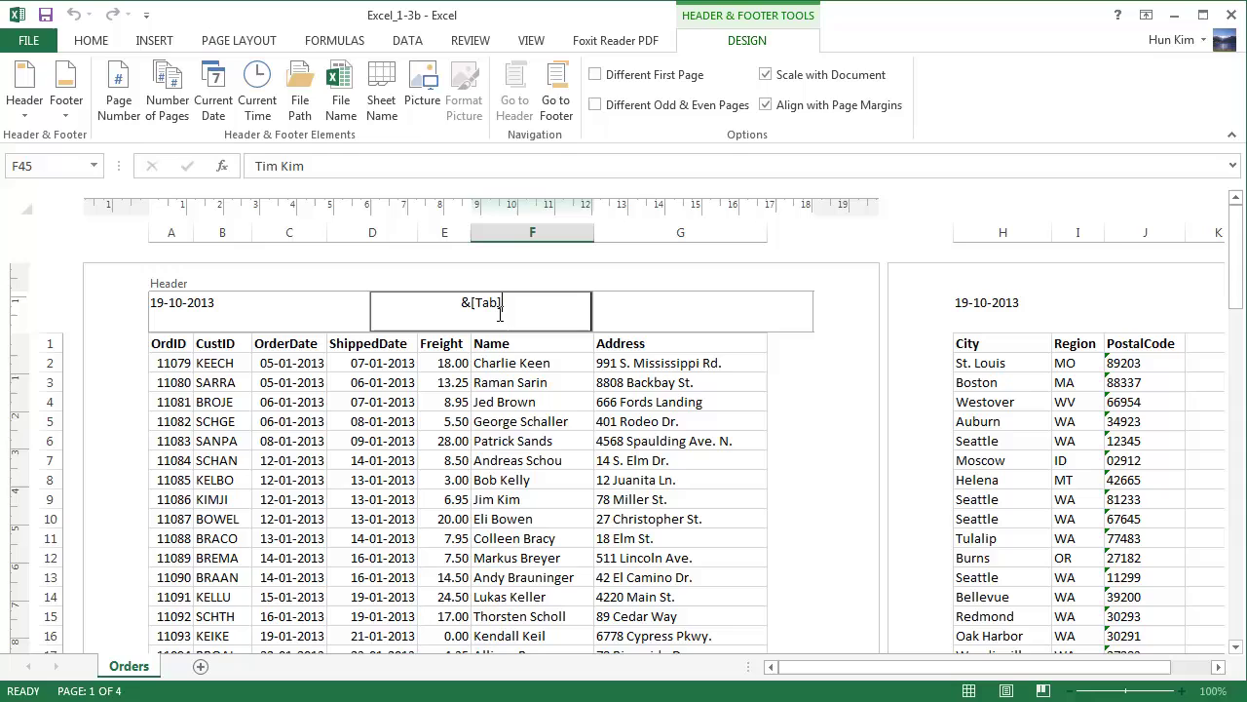
pyautogui.click(596, 76)
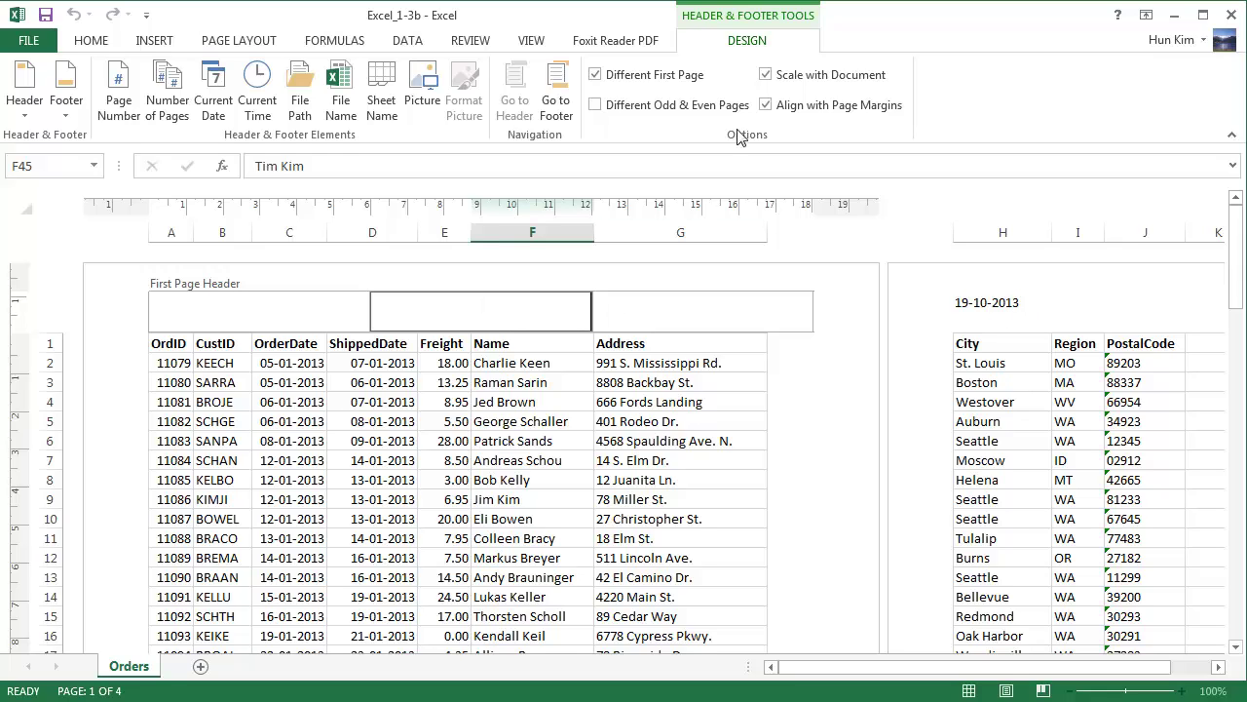
pyautogui.click(270, 311)
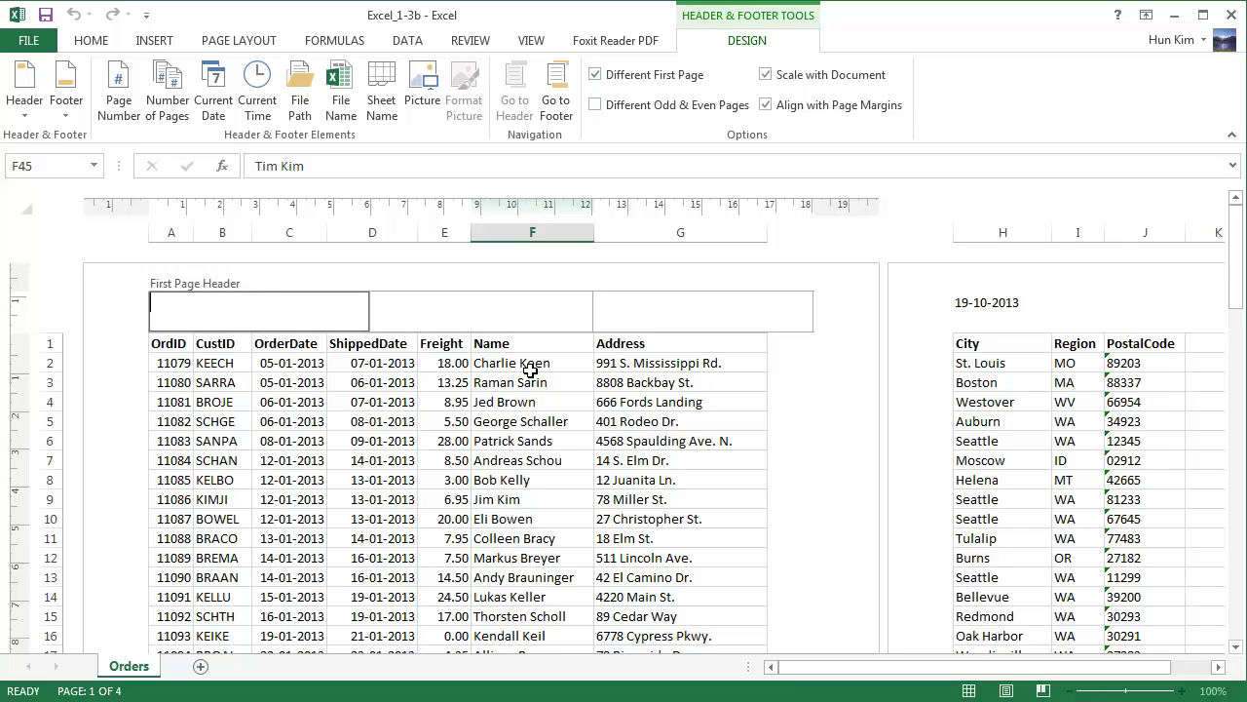
pyautogui.click(825, 432)
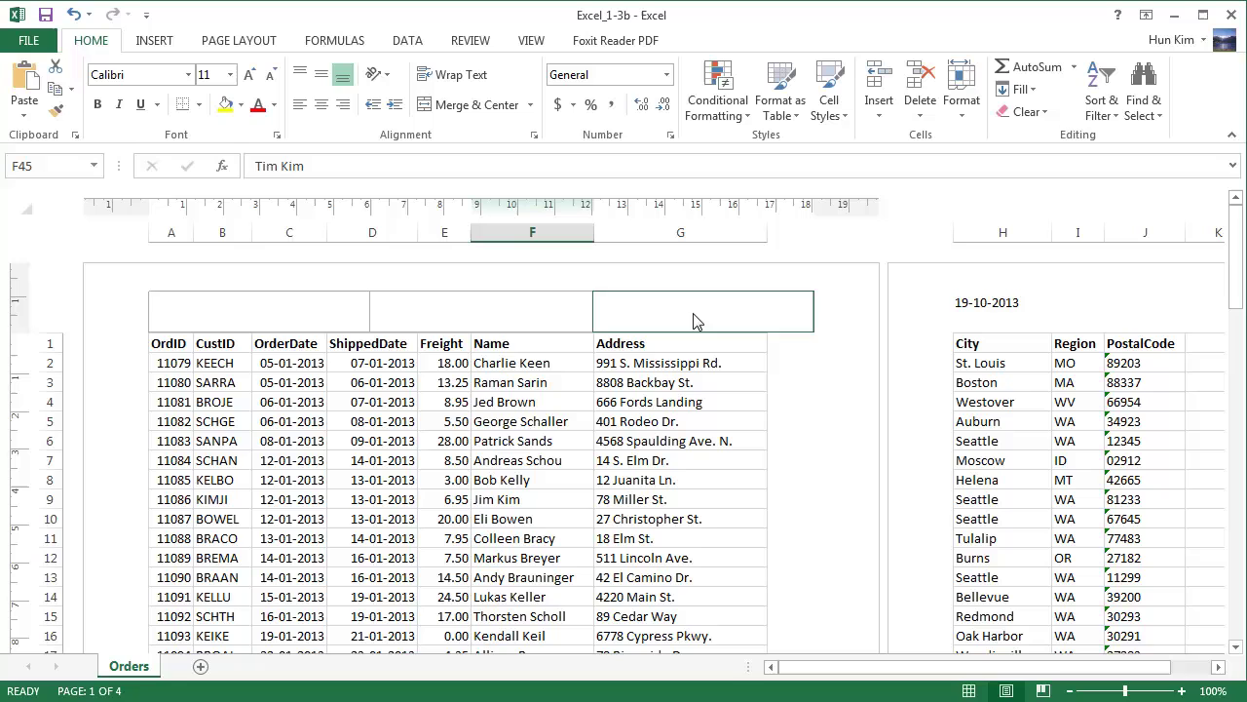
pyautogui.moveTo(848, 672); pyautogui.dragTo(927, 668)
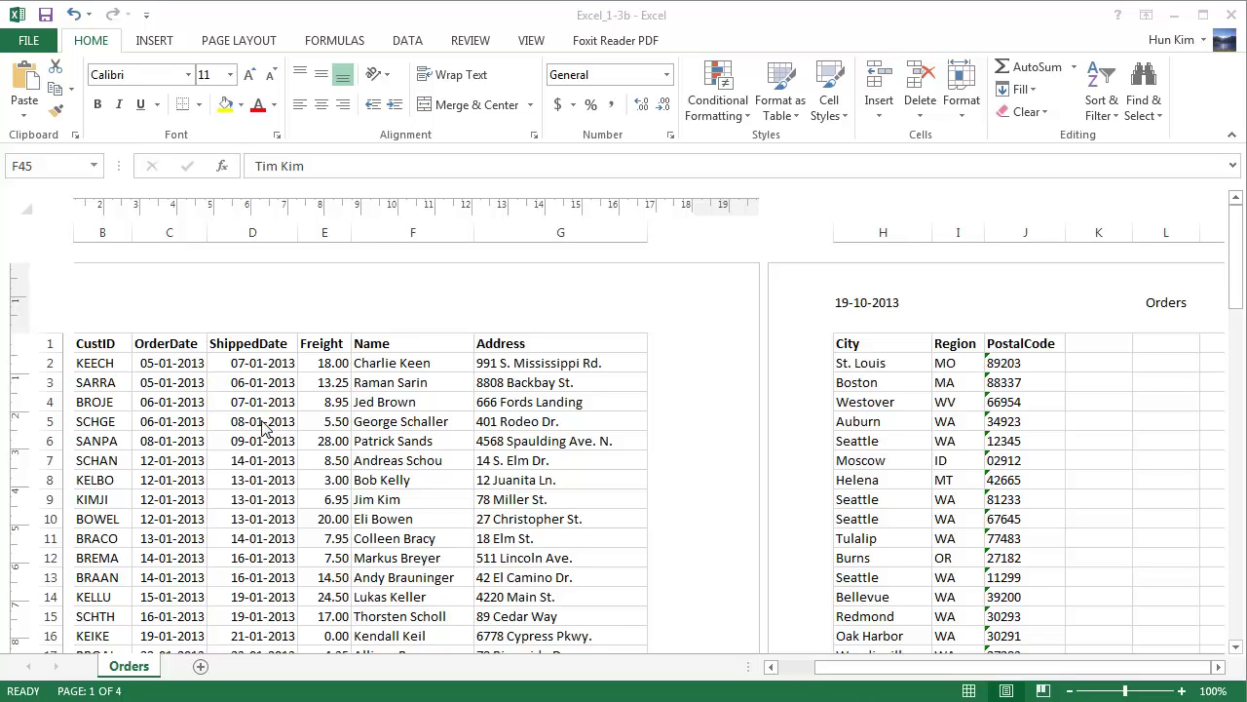
pyautogui.click(410, 402)
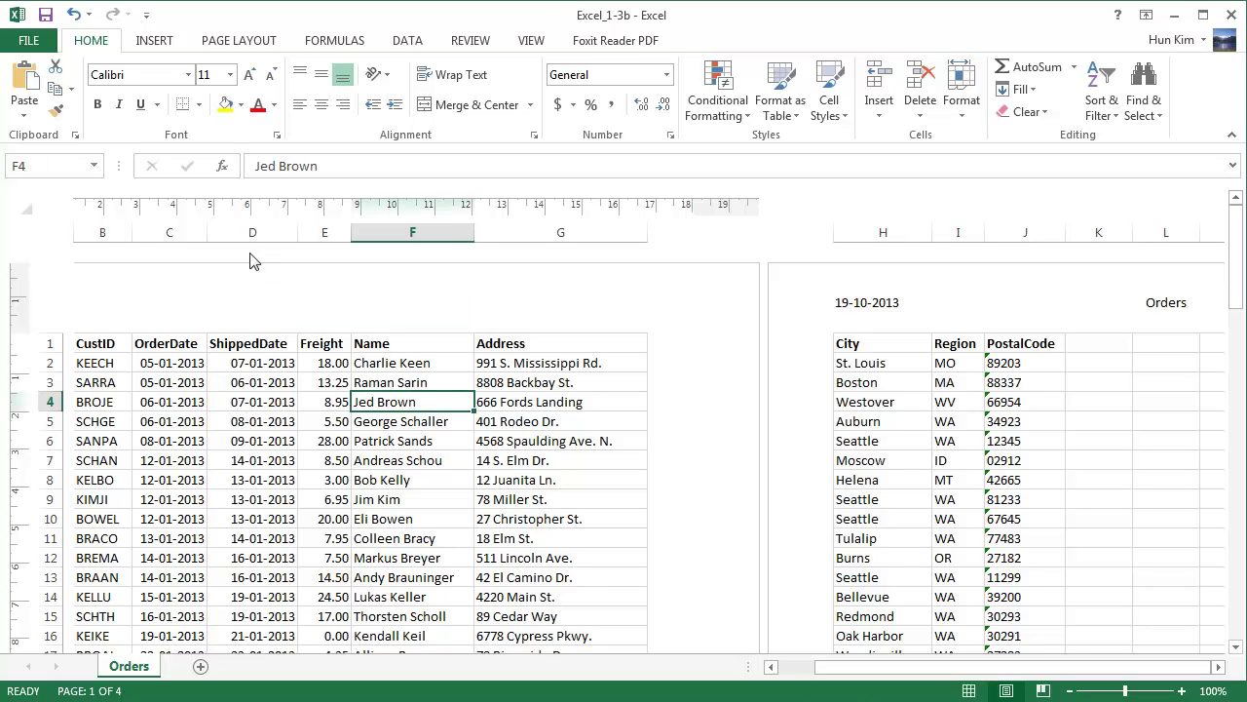
# - Open the center section of the first page header for editing and display the header and footer design options
pyautogui.click(531, 43)
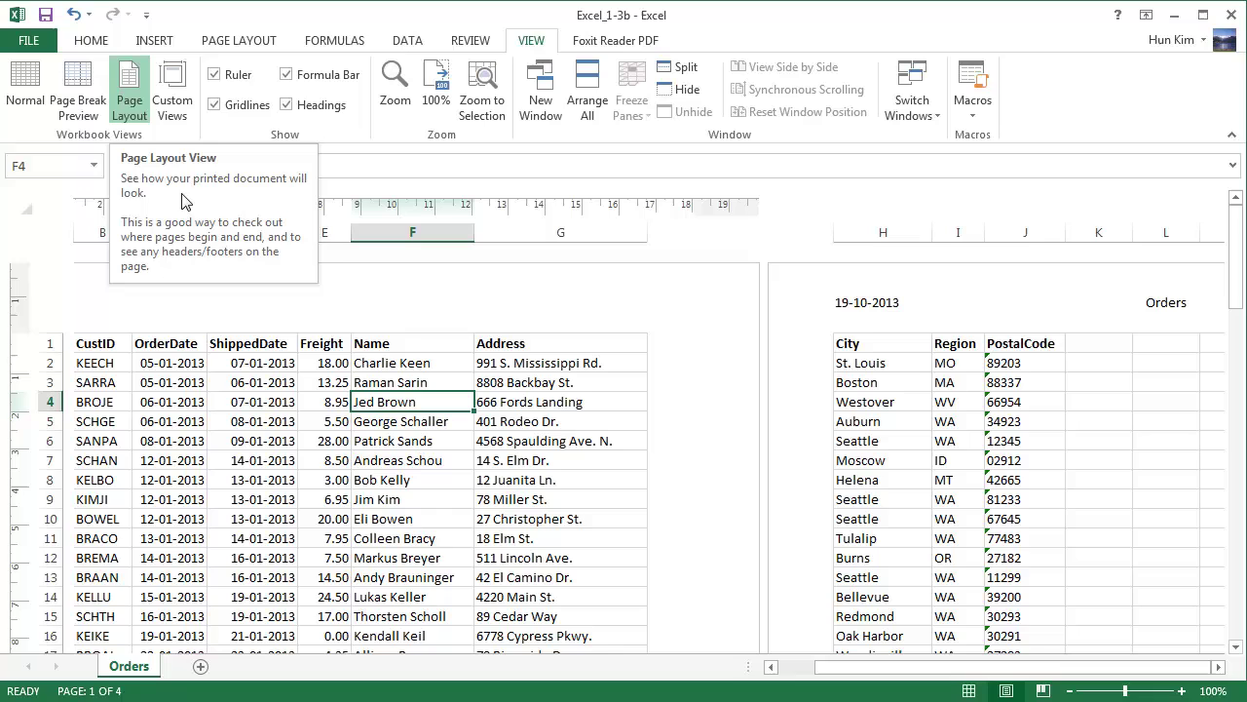
pyautogui.click(467, 307)
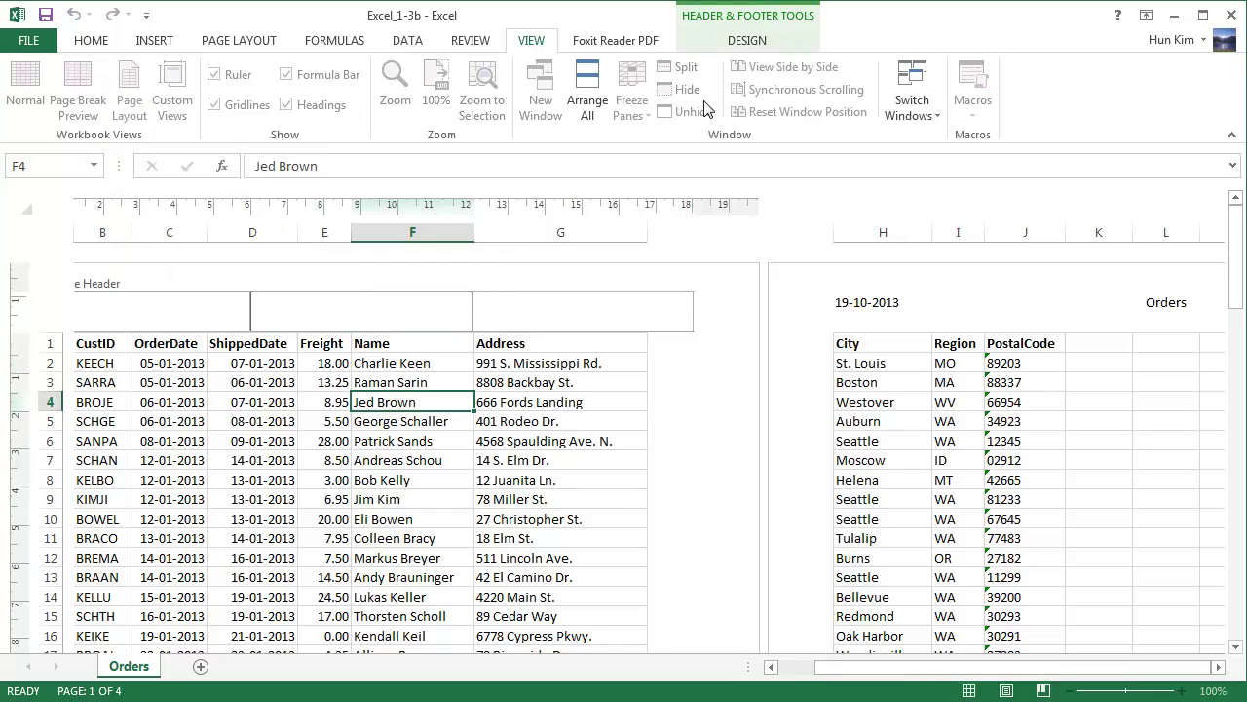
pyautogui.click(736, 42)
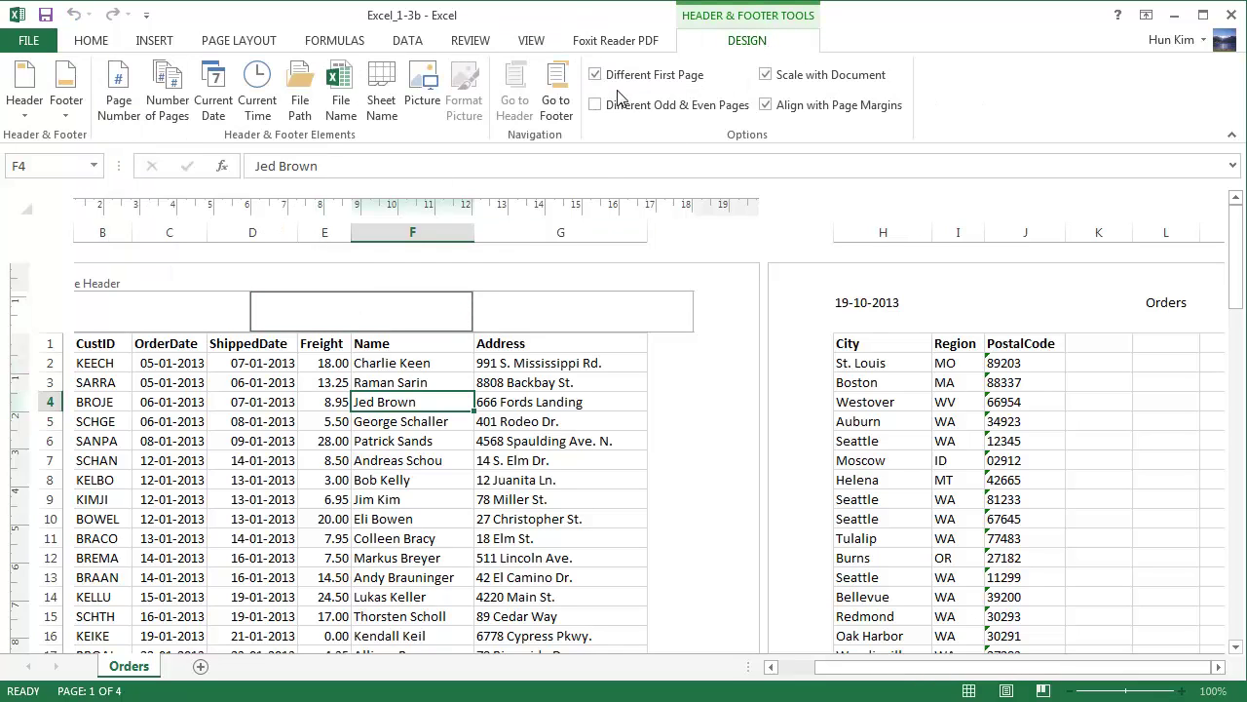